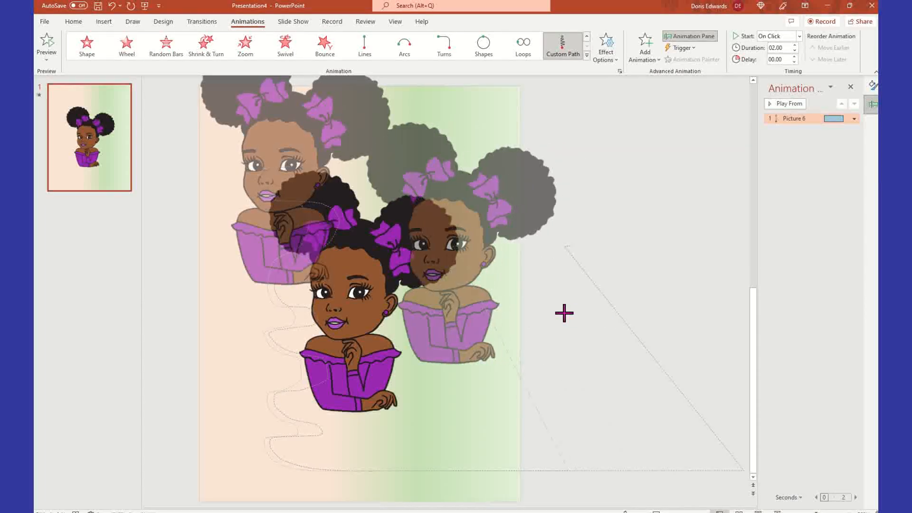
# Finish the picture's custom motion path beyond the slide's edge and play the animation.
pyautogui.doubleClick(529, 311)
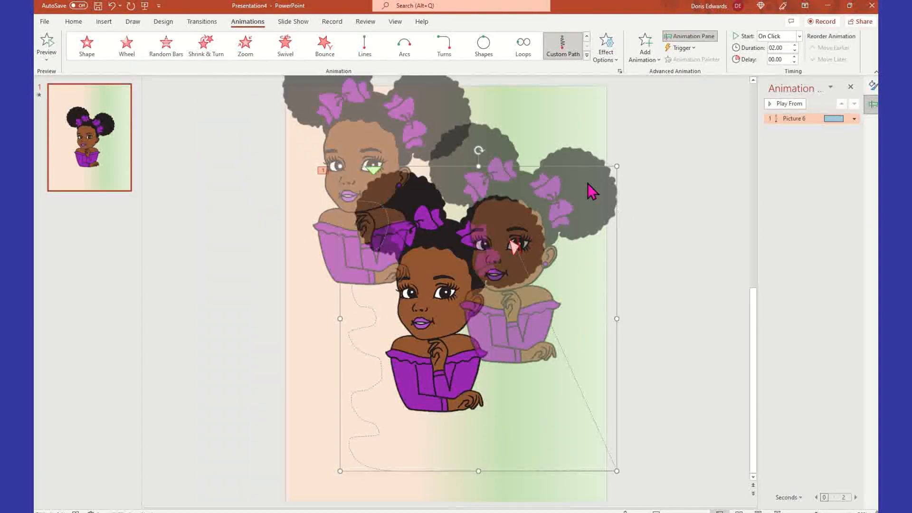
pyautogui.click(793, 108)
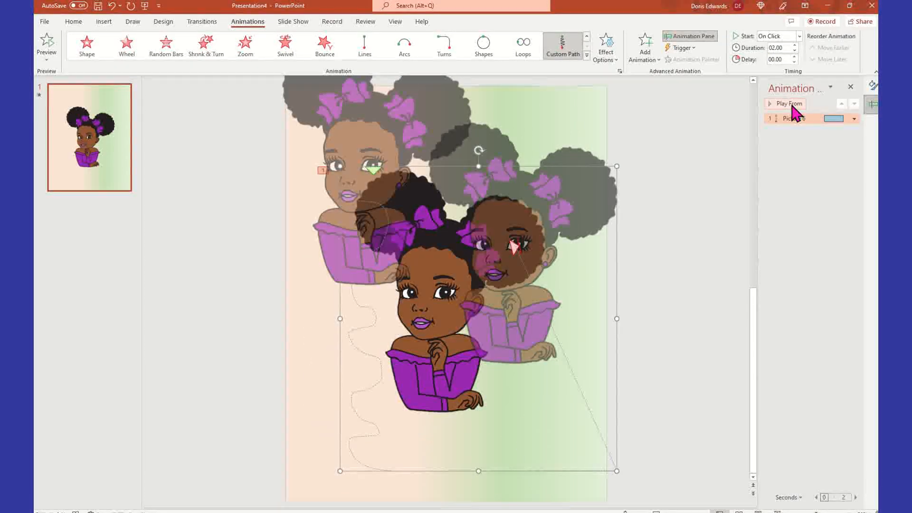
pyautogui.click(793, 108)
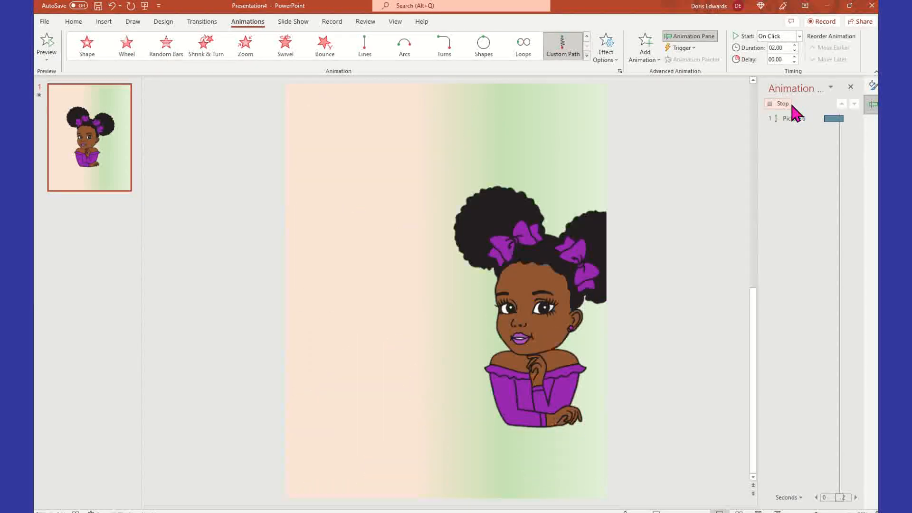
# Delete the animated picture of the girl from the slide.
pyautogui.click(662, 159)
pyautogui.click(495, 224)
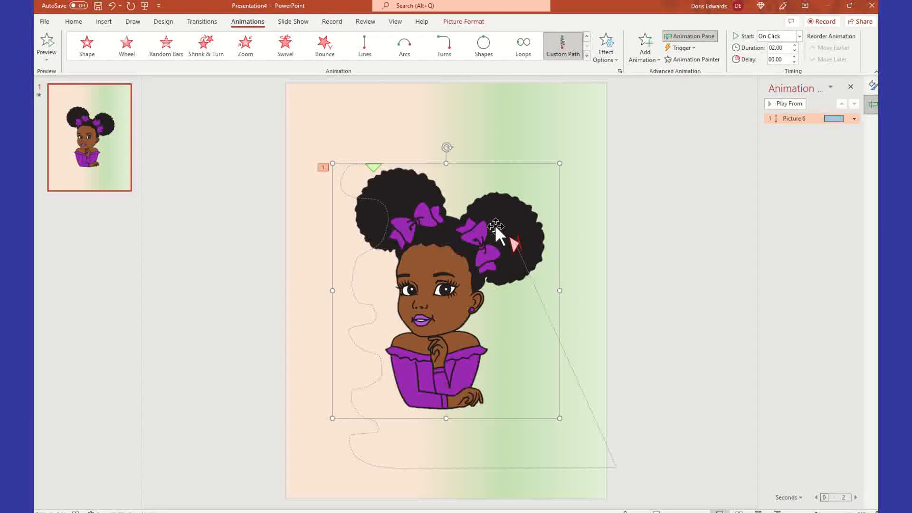
pyautogui.press('F5')
pyautogui.press('Delete')
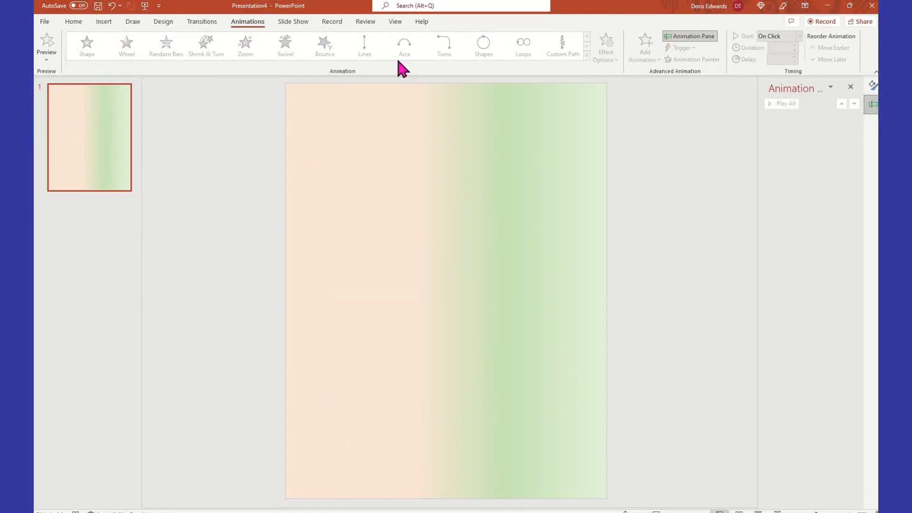
# Insert the picture of the girl in purple from the OneDrive Pictures folder and dismiss the design suggestions.
pyautogui.click(104, 21)
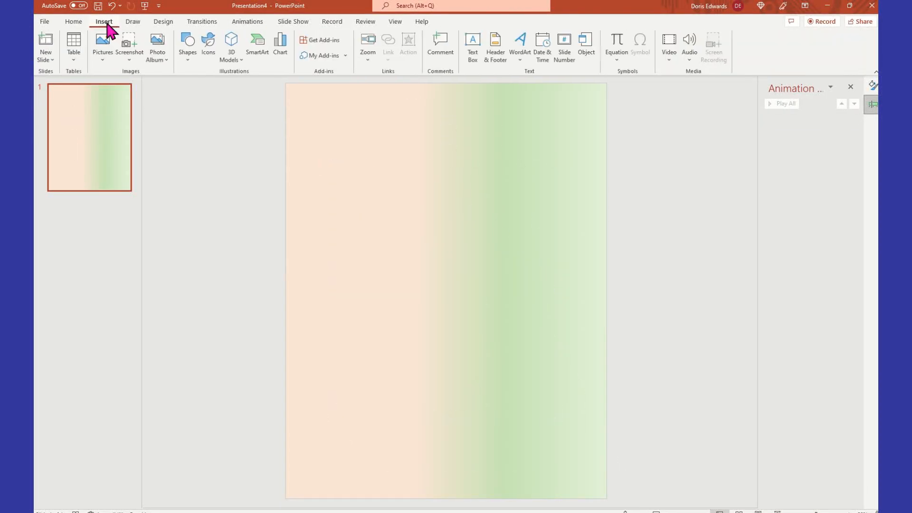
pyautogui.click(102, 60)
pyautogui.click(118, 86)
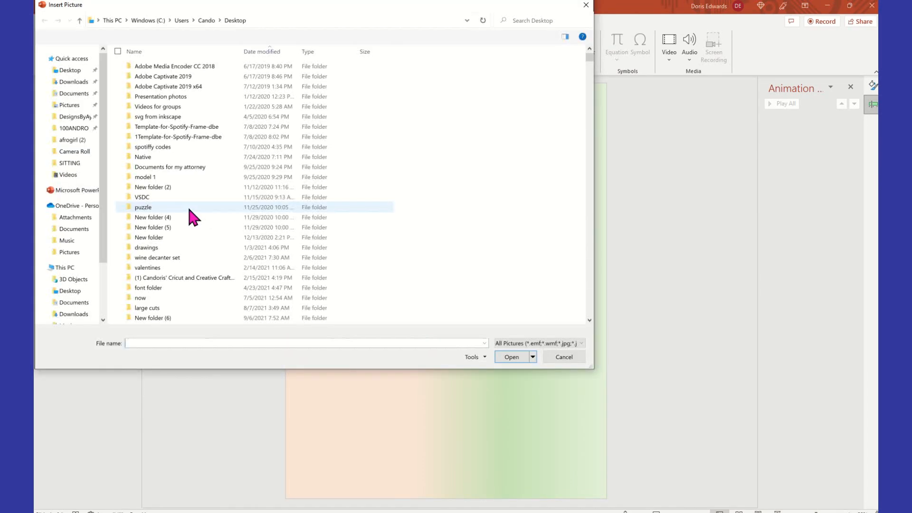
pyautogui.click(68, 252)
pyautogui.scroll(3, 166, 214)
pyautogui.click(190, 166)
pyautogui.click(508, 357)
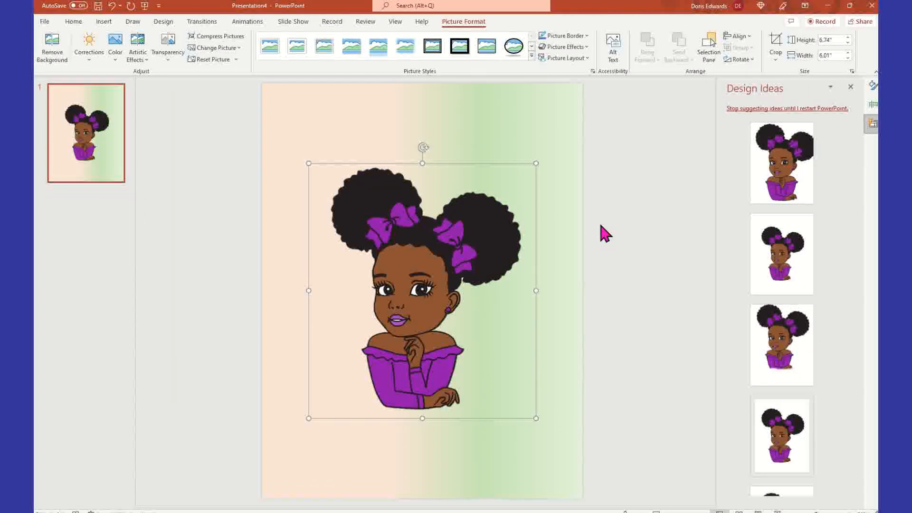
pyautogui.click(601, 231)
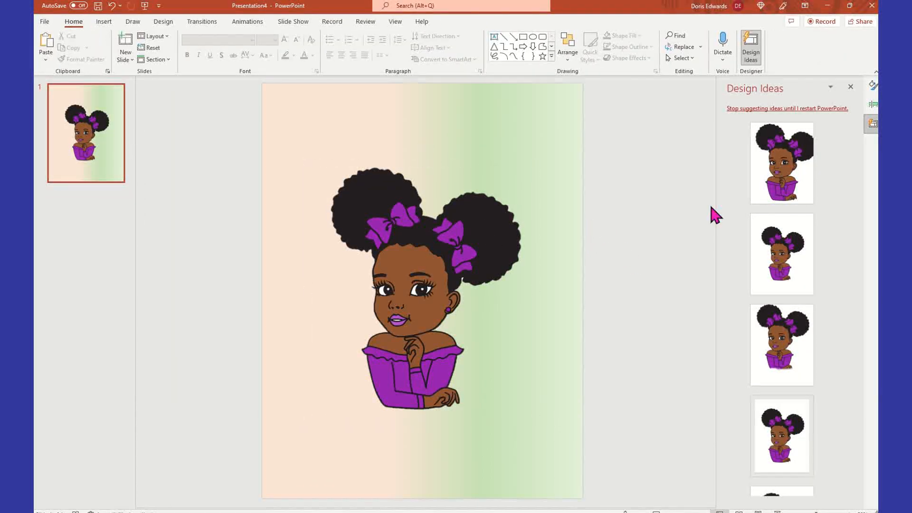
pyautogui.click(850, 86)
# Enlarge the girl picture to almost the full slide width and center it on the slide.
pyautogui.moveTo(466, 274); pyautogui.dragTo(457, 239)
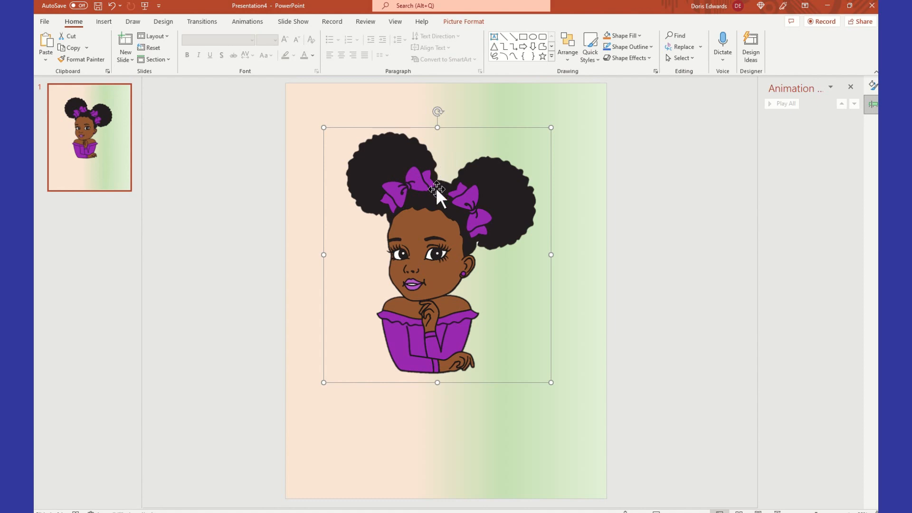
pyautogui.moveTo(551, 383); pyautogui.dragTo(602, 466)
pyautogui.moveTo(533, 284); pyautogui.dragTo(503, 275)
pyautogui.click(684, 281)
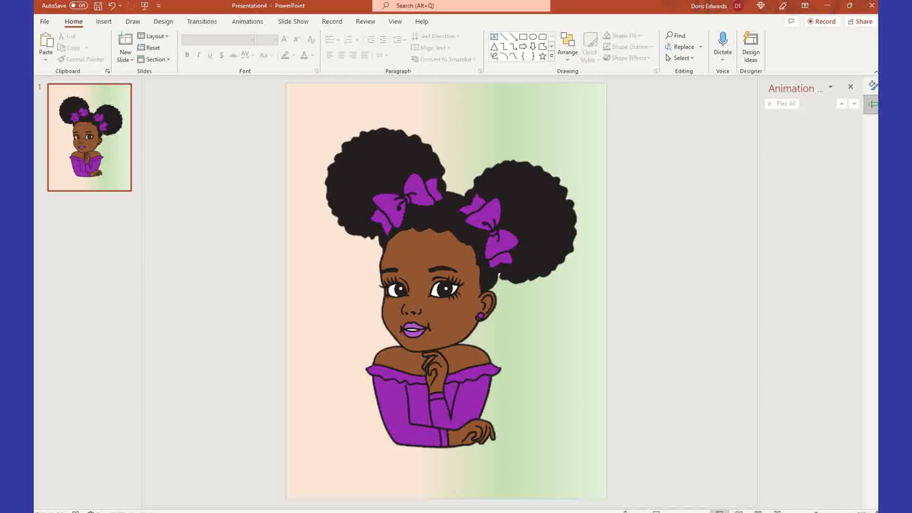
# Give the picture a Wheel entrance animation with 2 Spokes that starts With Previous.
pyautogui.click(509, 222)
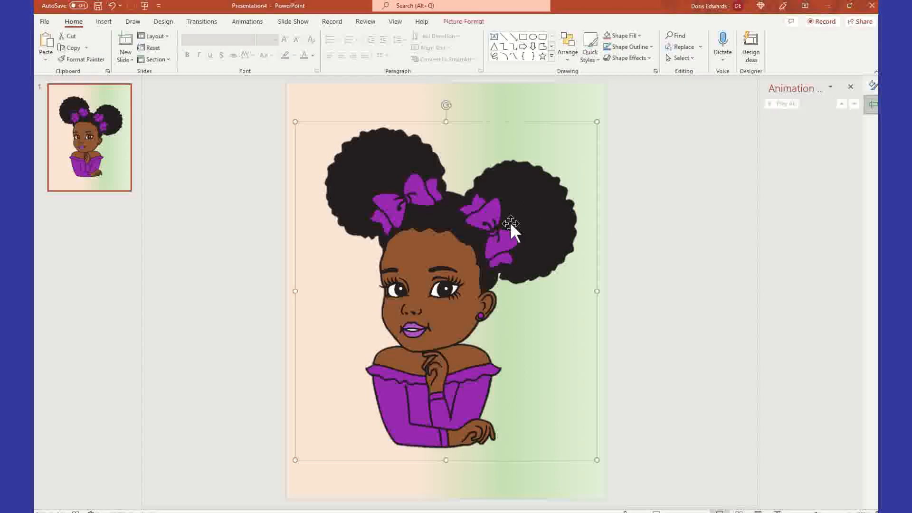
pyautogui.click(251, 22)
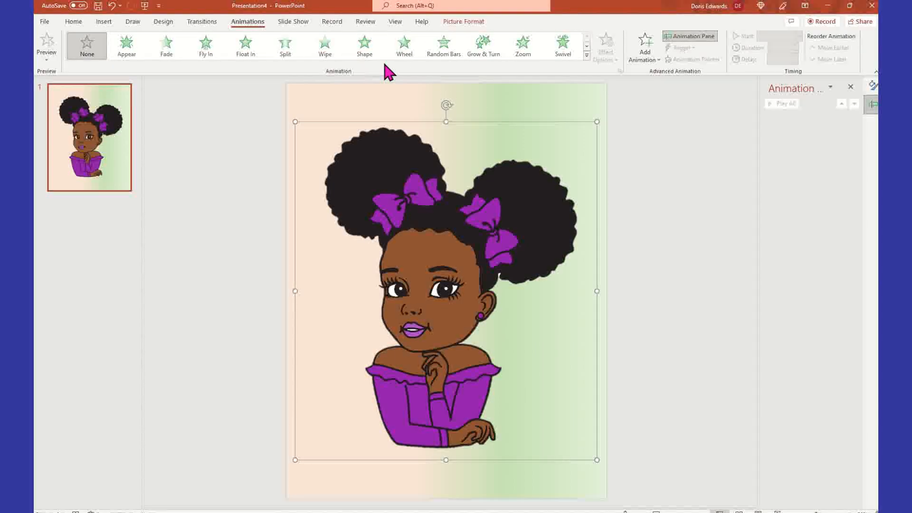
pyautogui.click(404, 53)
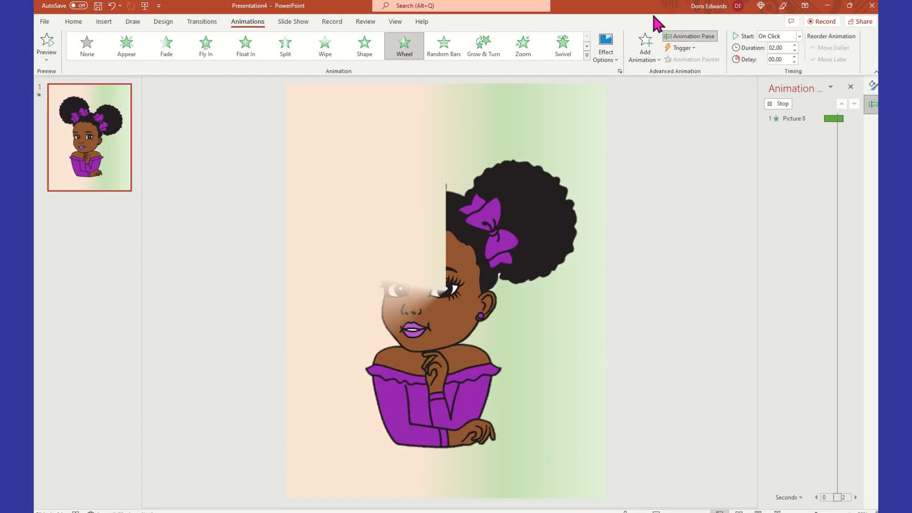
pyautogui.click(618, 63)
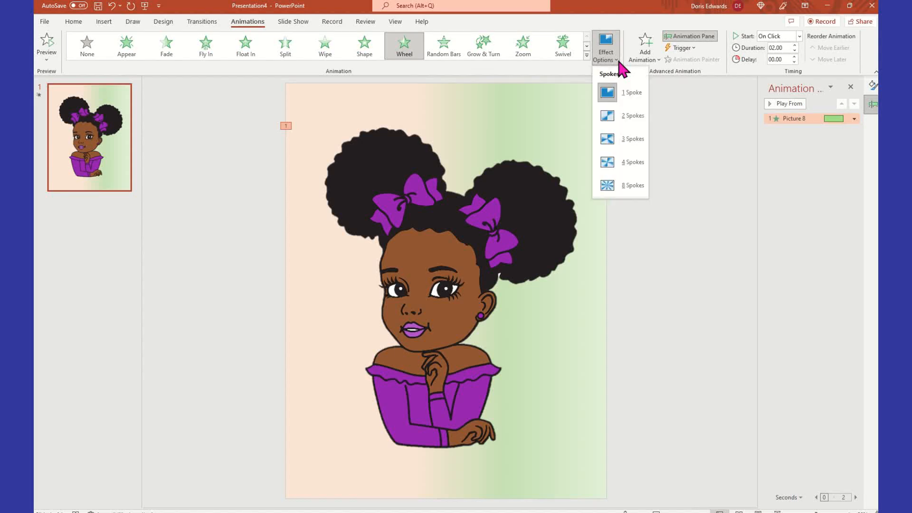
pyautogui.click(634, 116)
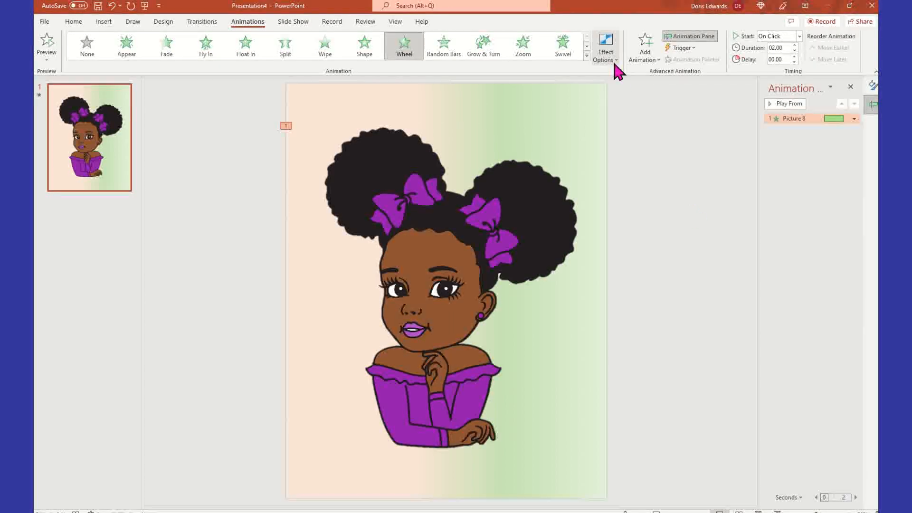
pyautogui.click(854, 119)
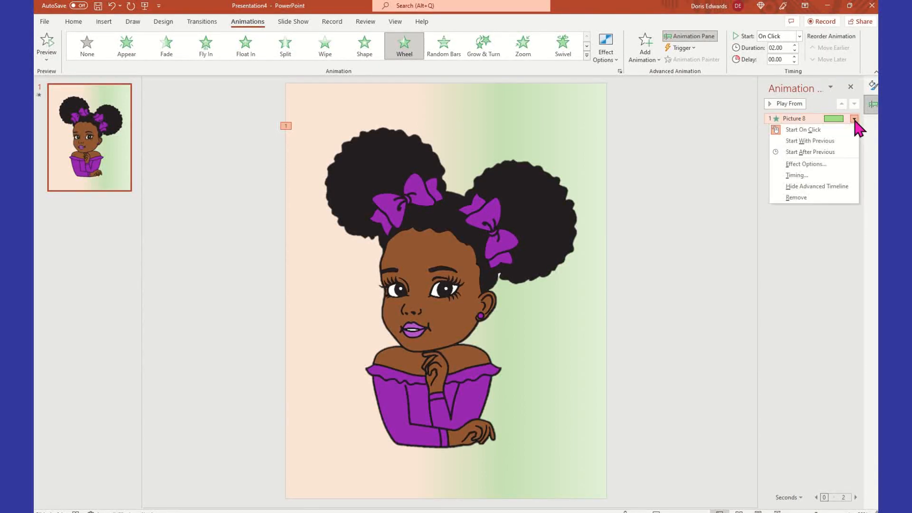
pyautogui.click(840, 141)
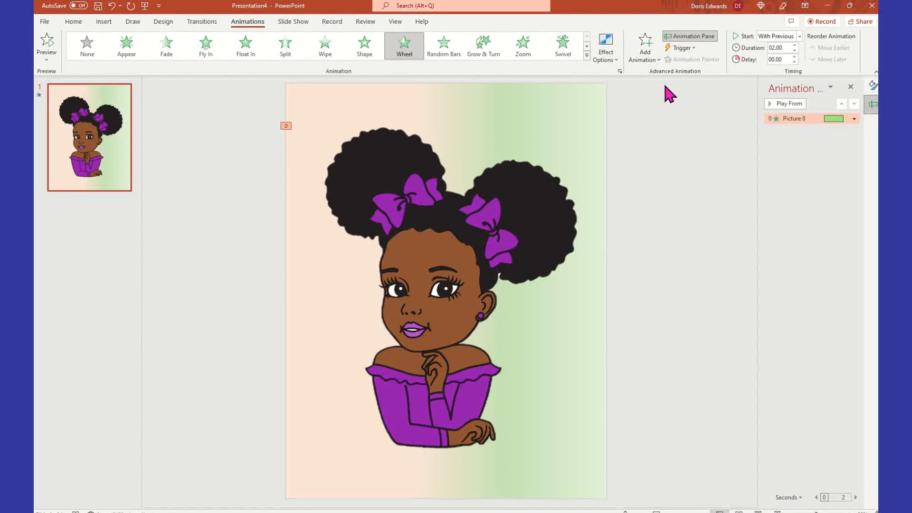
# Add a Grow/Shrink emphasis animation to the picture and set it to start After Previous.
pyautogui.click(657, 59)
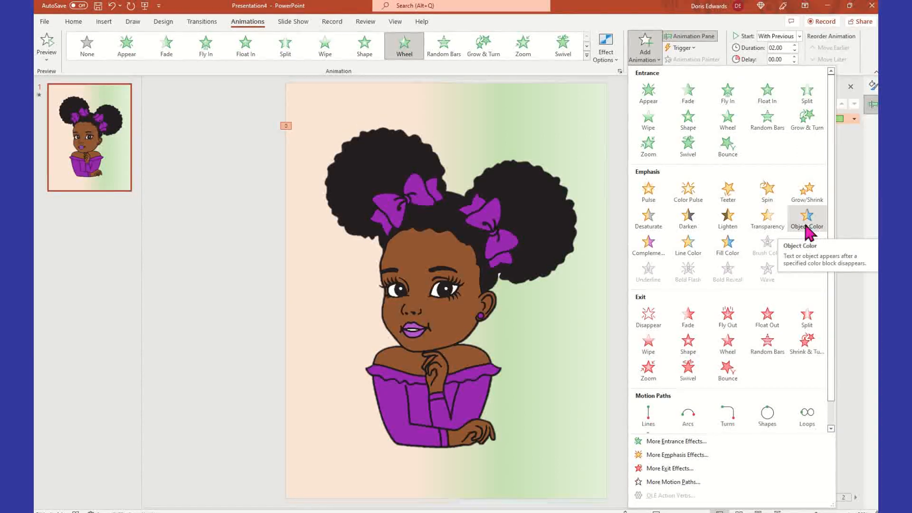
pyautogui.click(810, 196)
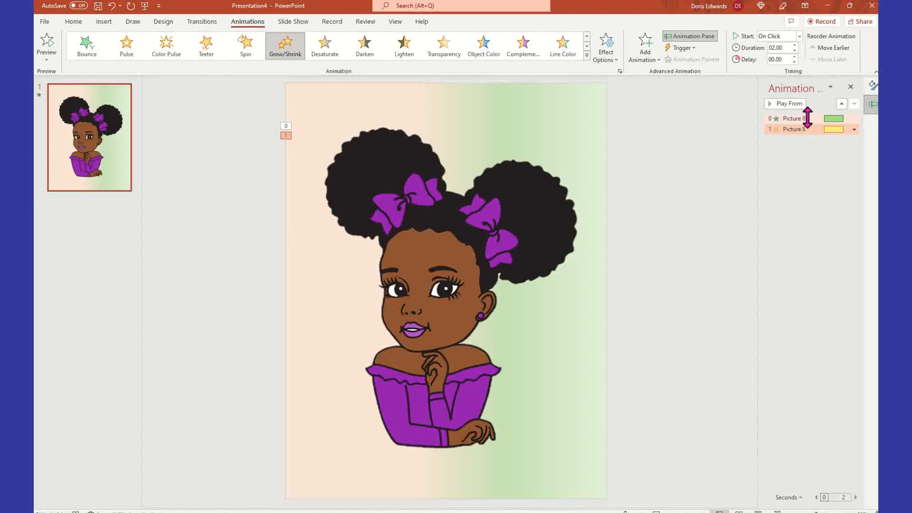
pyautogui.click(807, 118)
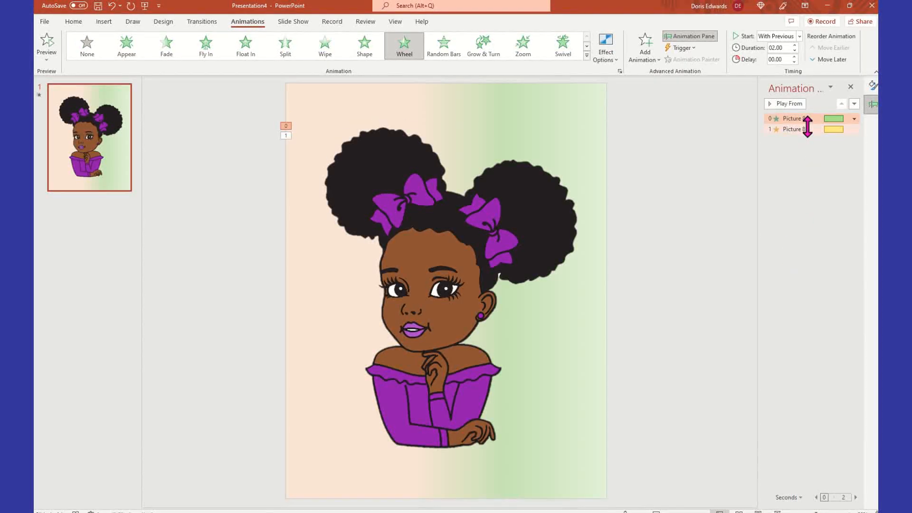
pyautogui.click(803, 129)
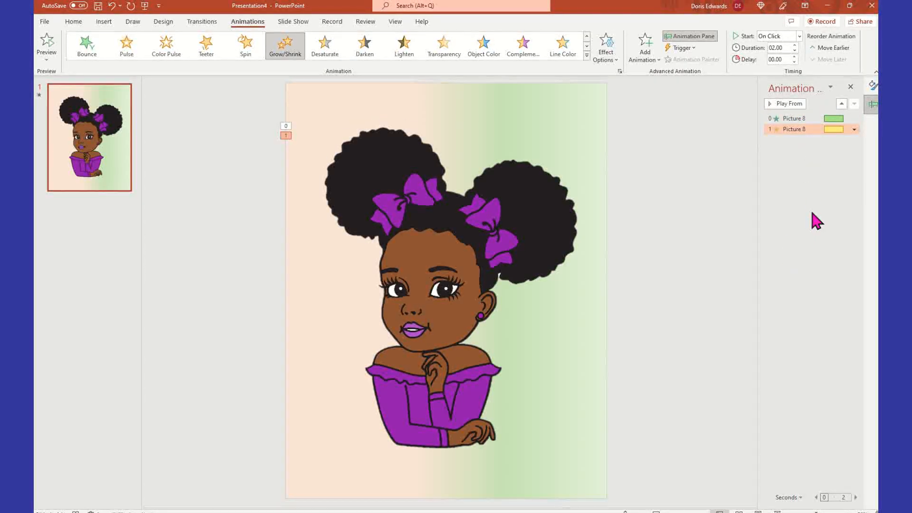
pyautogui.click(854, 128)
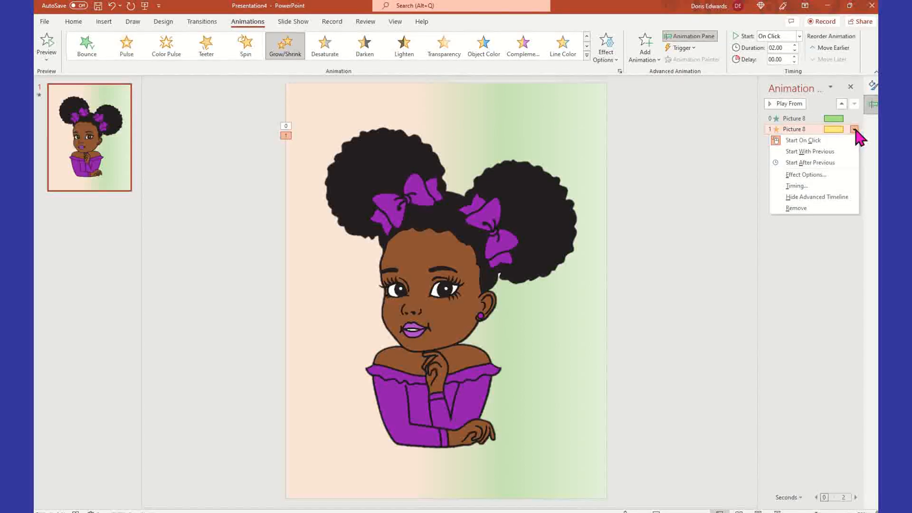
pyautogui.click(824, 164)
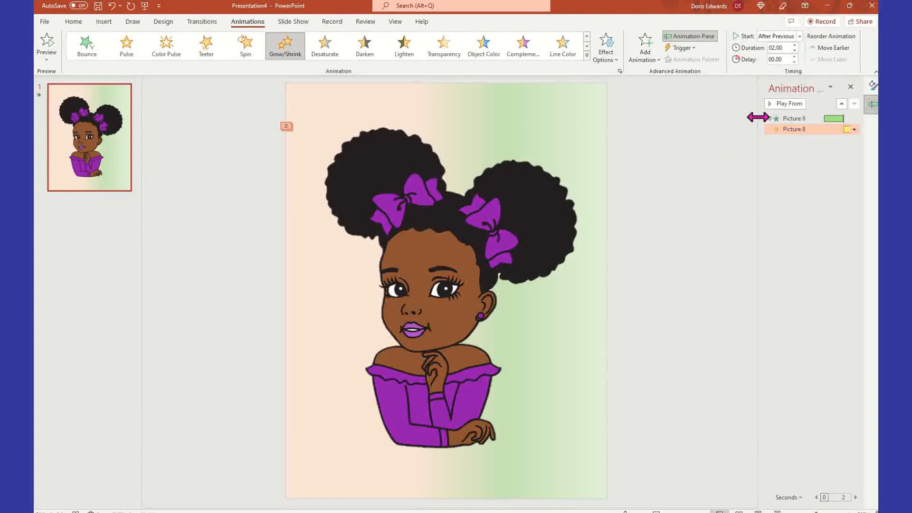
# Play the Grow/Shrink effect on its own, and replay the sequence from the Wheel effect.
pyautogui.click(793, 105)
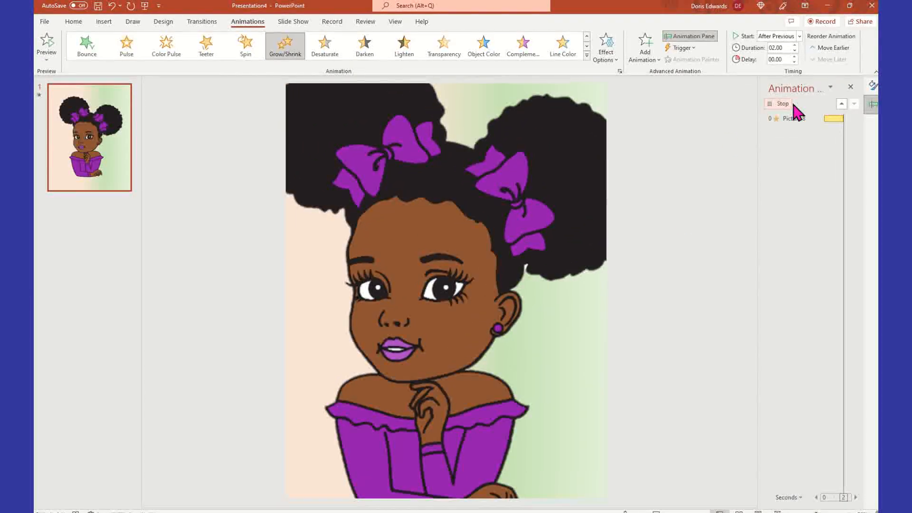
pyautogui.click(811, 119)
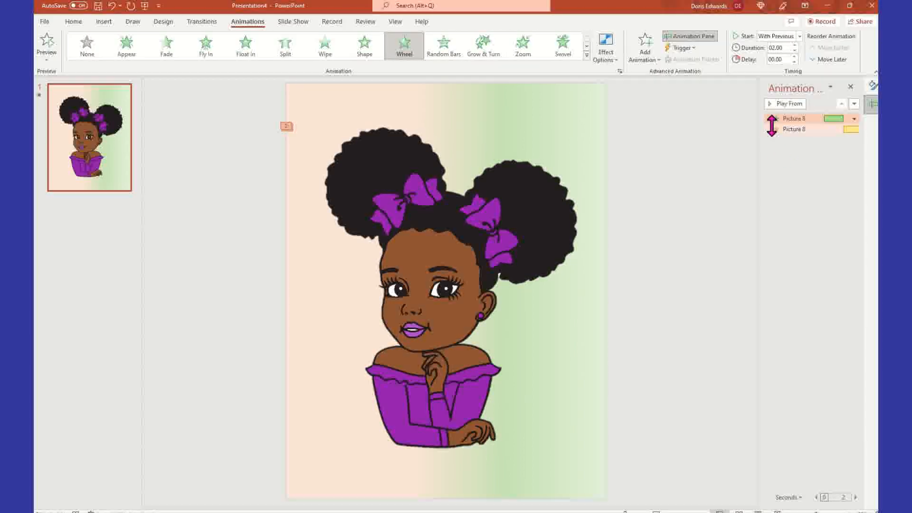
pyautogui.click(798, 104)
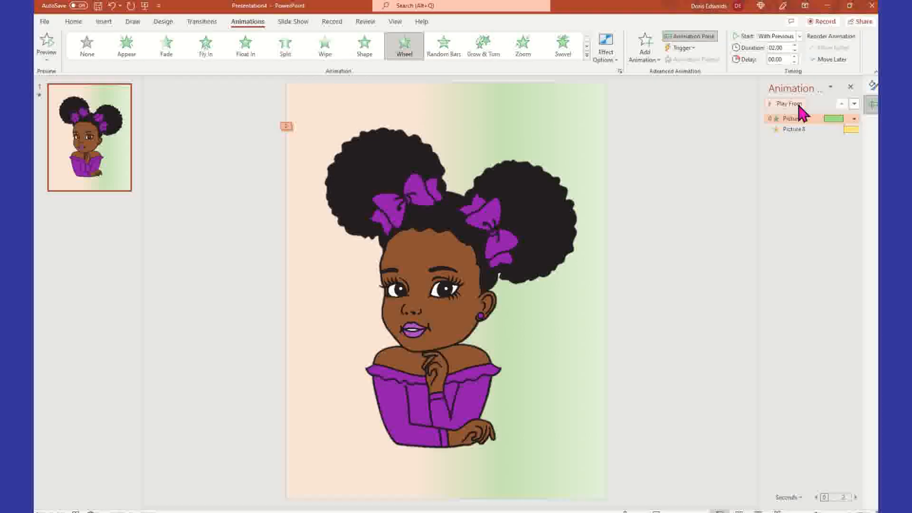
# Add a freehand Custom Path that loops down over the picture and back up, starting After Previous.
pyautogui.click(660, 59)
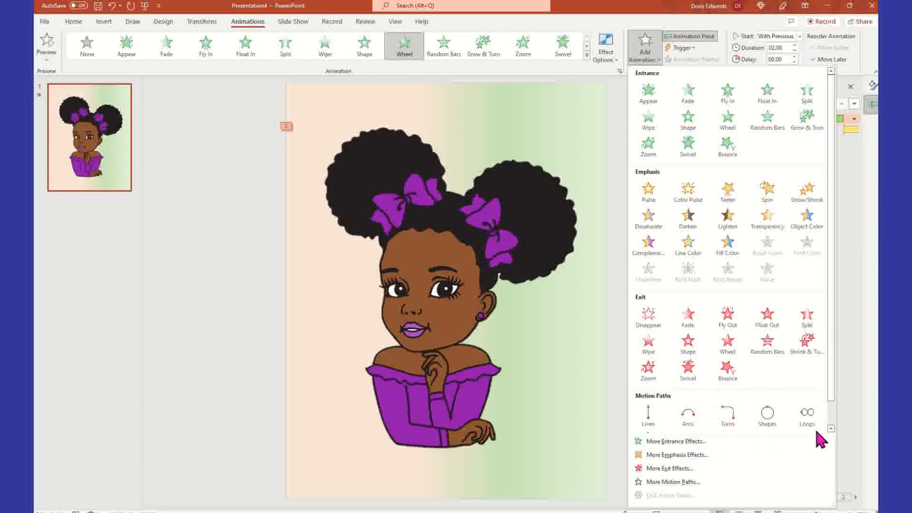
pyautogui.click(831, 428)
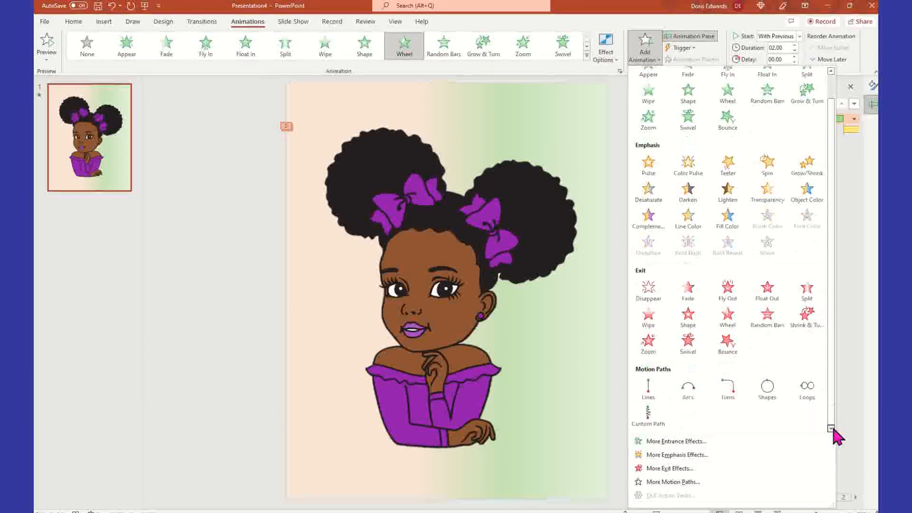
pyautogui.click(649, 416)
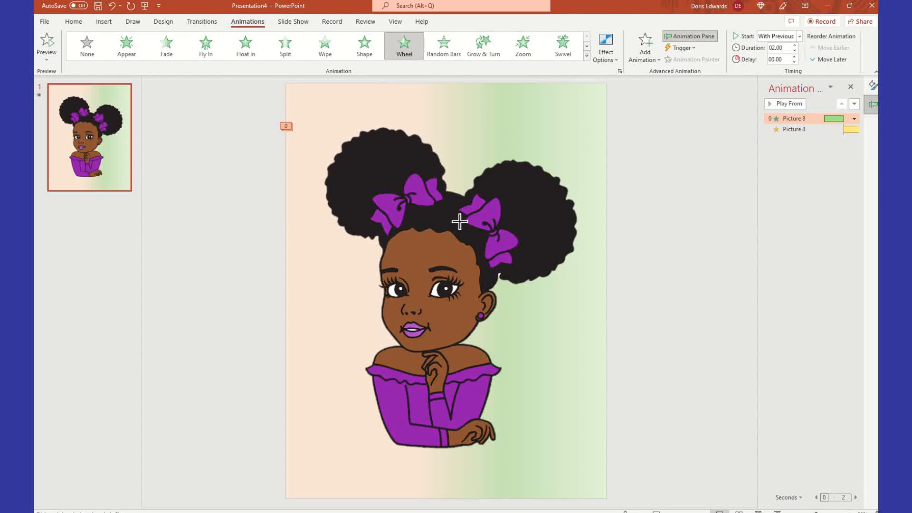
pyautogui.click(467, 161)
pyautogui.moveTo(472, 337); pyautogui.dragTo(465, 354)
pyautogui.moveTo(376, 405); pyautogui.dragTo(489, 418)
pyautogui.moveTo(416, 425)
pyautogui.mouseDown()
pyautogui.moveTo(370, 440)
pyautogui.moveTo(437, 453)
pyautogui.moveTo(479, 418)
pyautogui.moveTo(425, 368)
pyautogui.moveTo(400, 298)
pyautogui.mouseUp()
pyautogui.moveTo(502, 180); pyautogui.dragTo(433, 152)
pyautogui.moveTo(432, 151); pyautogui.dragTo(431, 151)
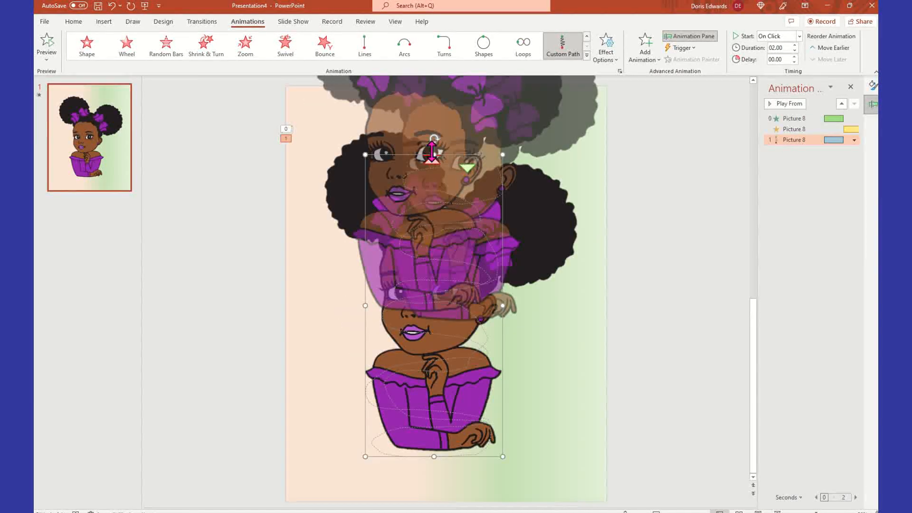
pyautogui.click(854, 140)
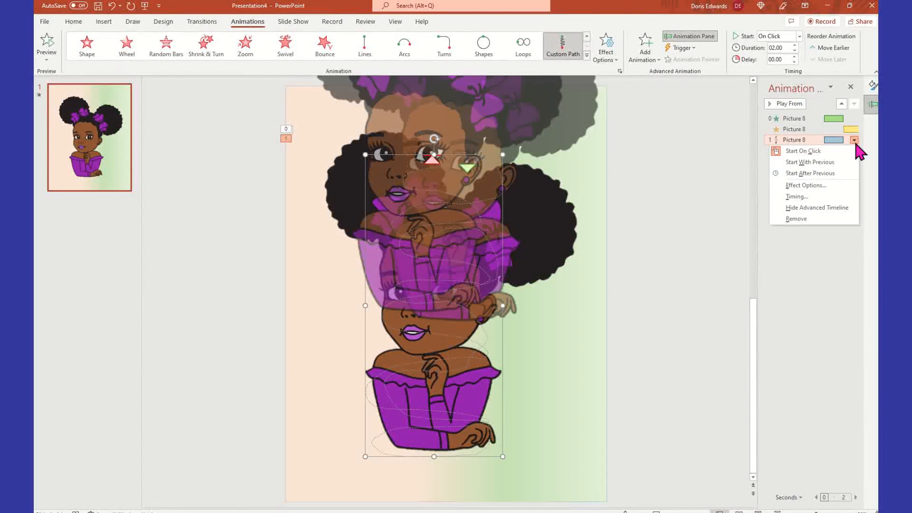
pyautogui.click(838, 177)
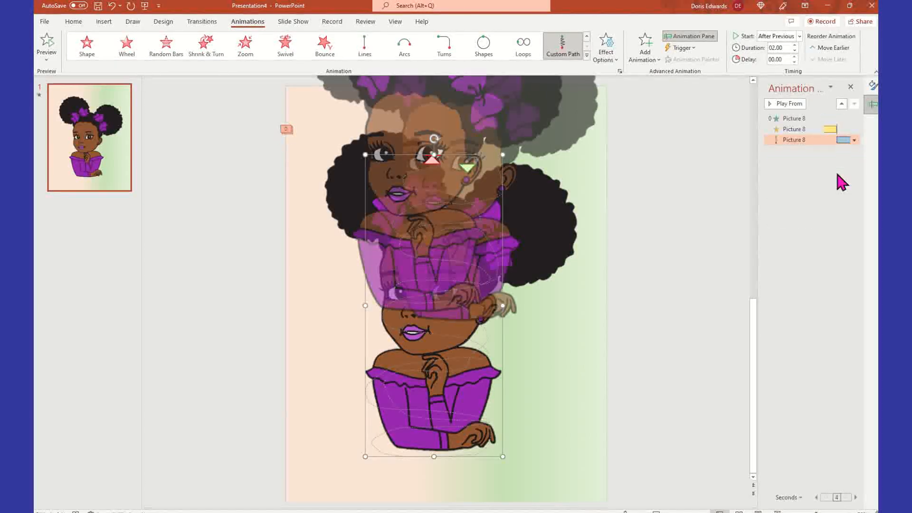
# Play the whole animation sequence from the Wheel effect and reselect the picture on the slide.
pyautogui.click(811, 121)
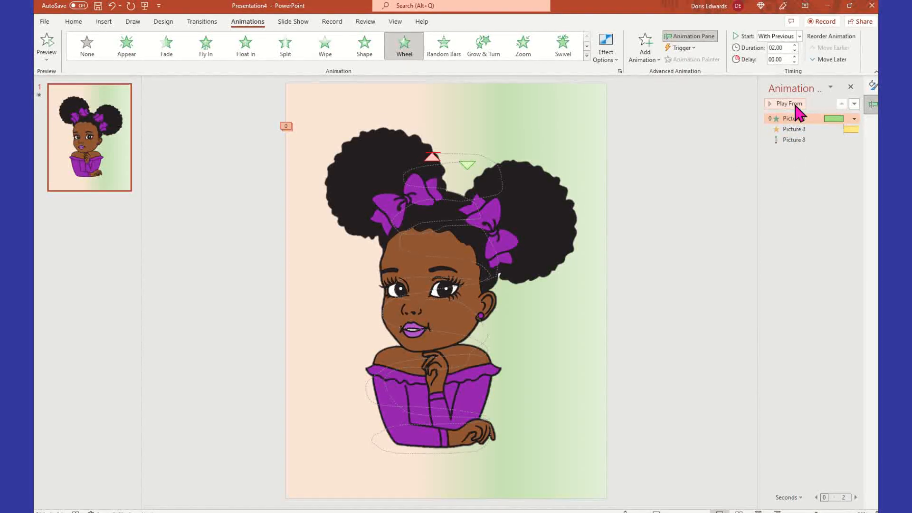
pyautogui.click(795, 105)
pyautogui.click(543, 215)
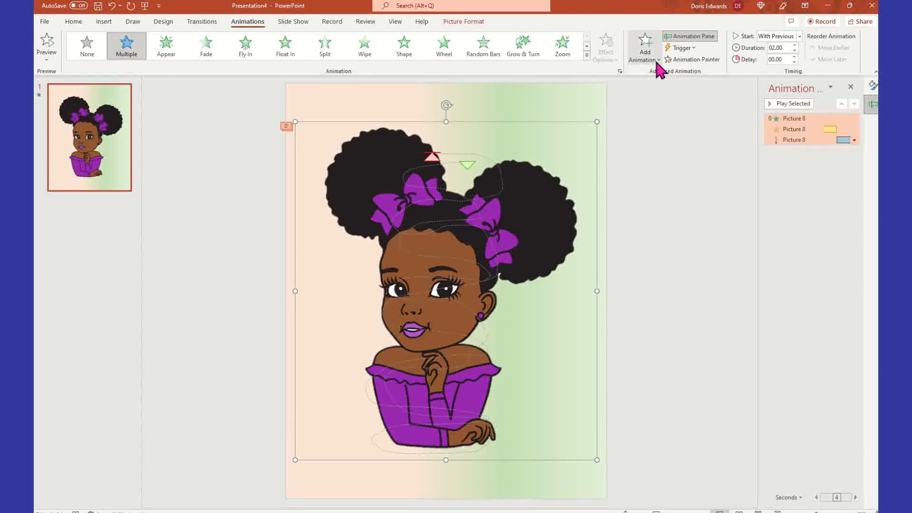
# Add a Swivel exit animation to the picture, starting After Previous, and play the sequence from the Wheel effect.
pyautogui.click(659, 67)
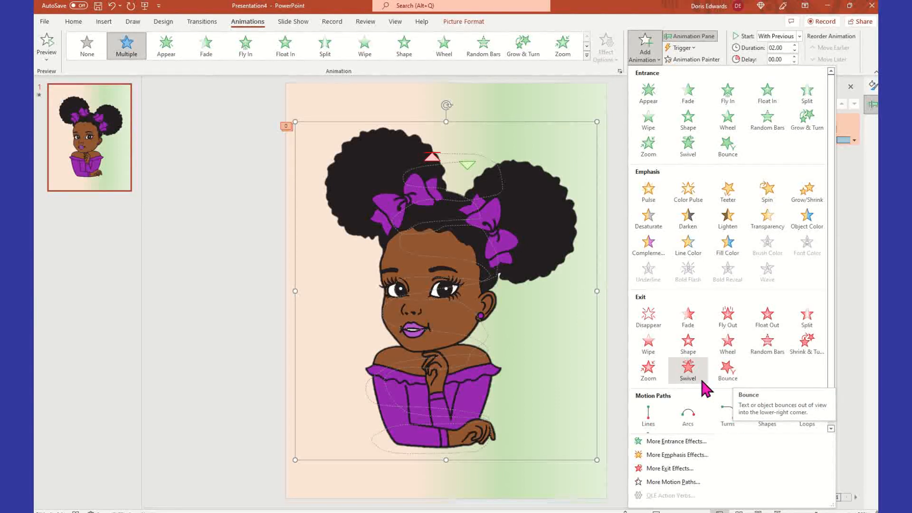
pyautogui.click(687, 368)
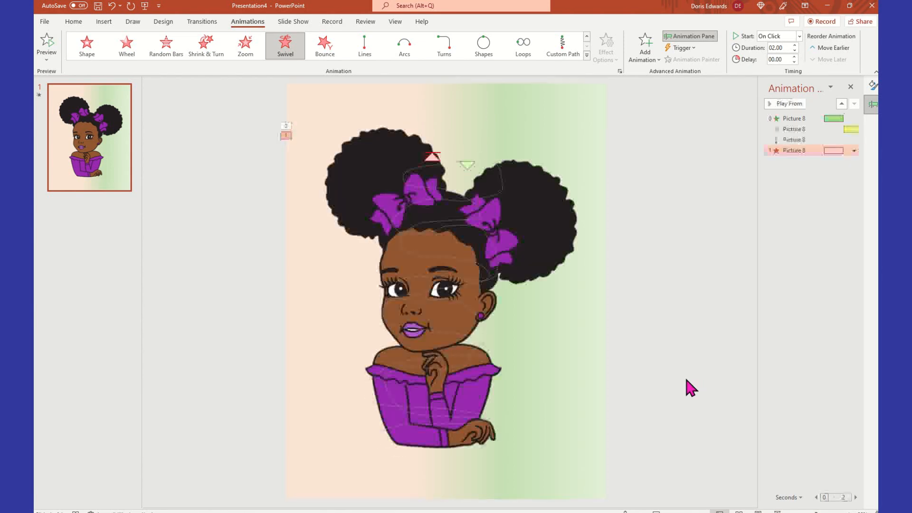
pyautogui.click(854, 151)
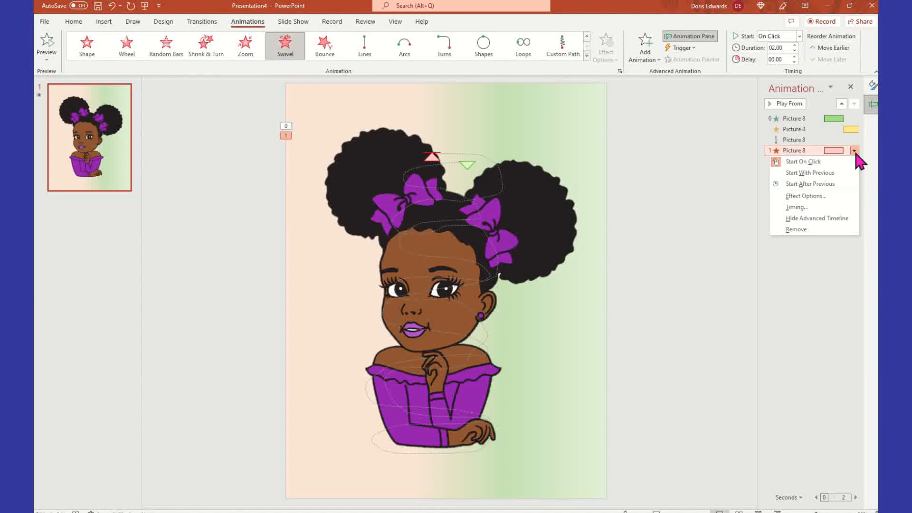
pyautogui.click(835, 184)
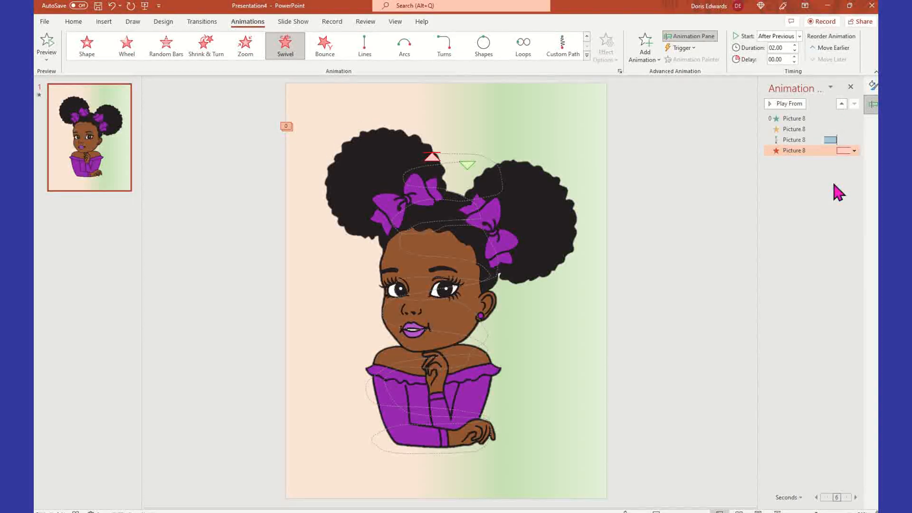
pyautogui.click(797, 117)
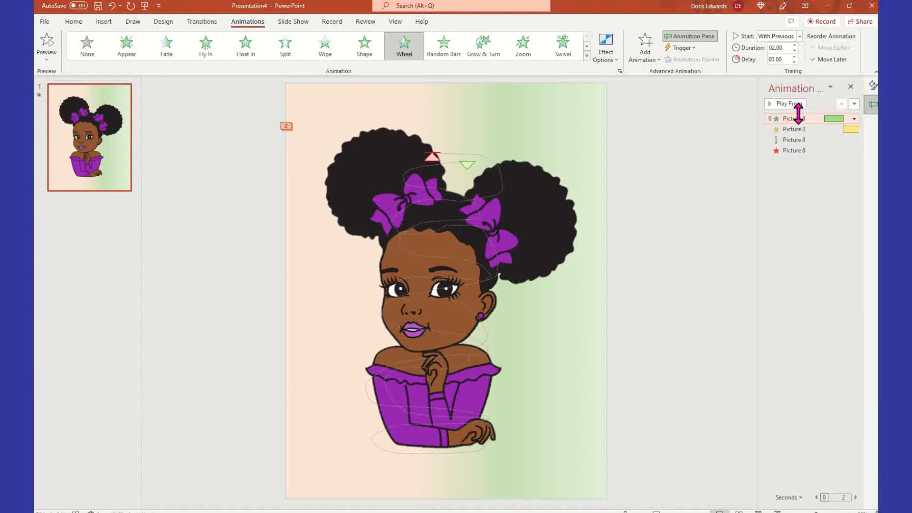
pyautogui.click(793, 104)
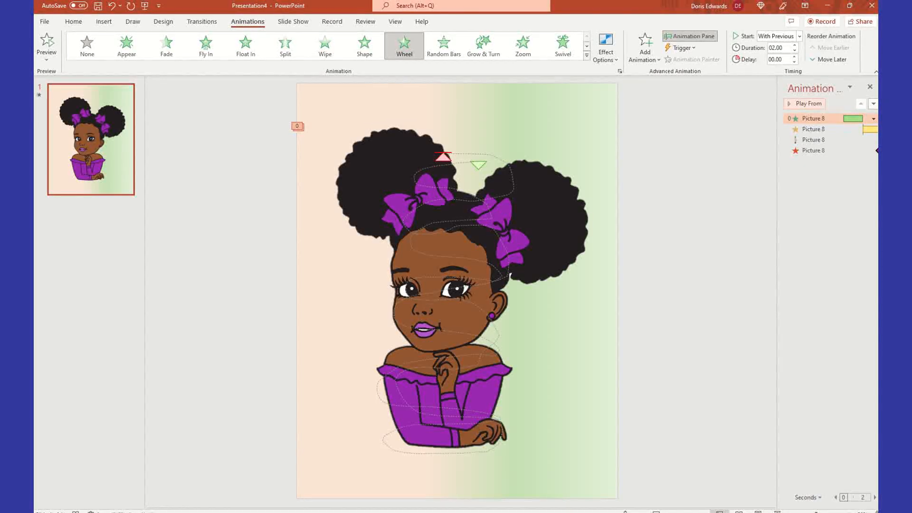
# Remove the picture's Custom Path animation and play the remaining sequence from the Wheel effect.
pyautogui.click(824, 130)
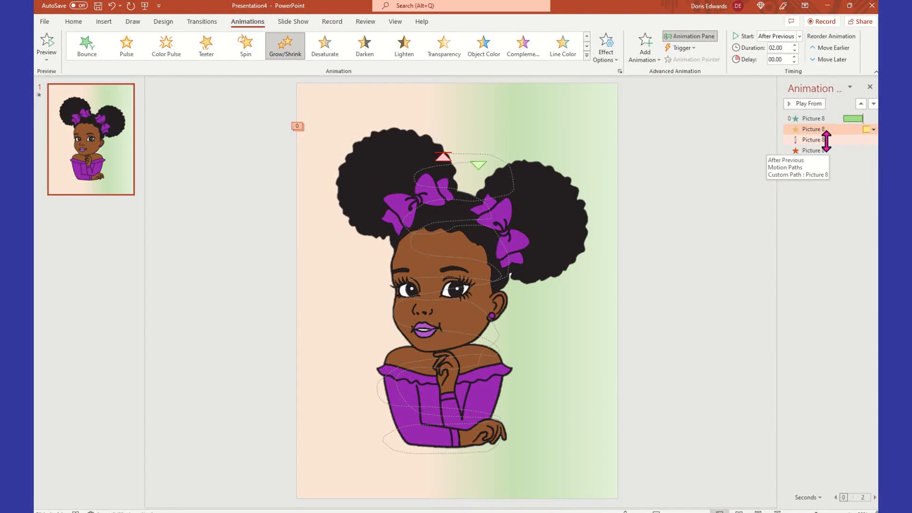
pyautogui.click(827, 140)
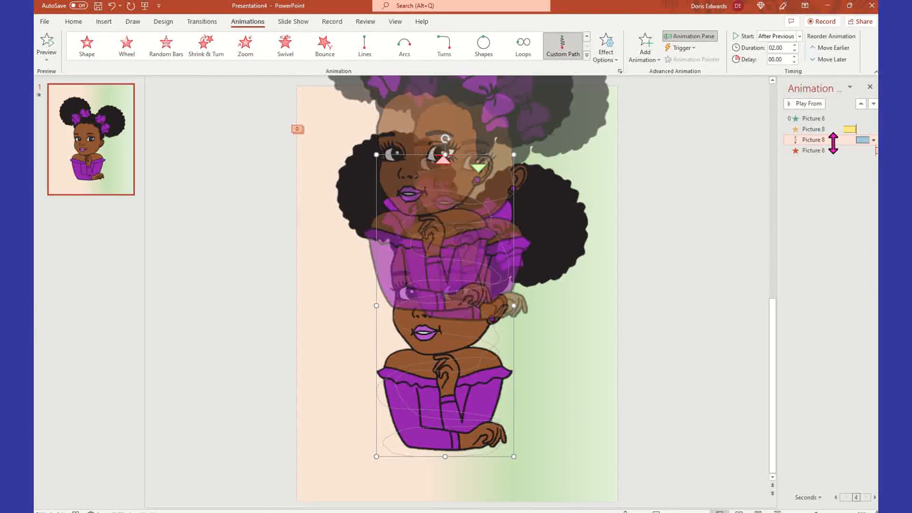
pyautogui.click(874, 140)
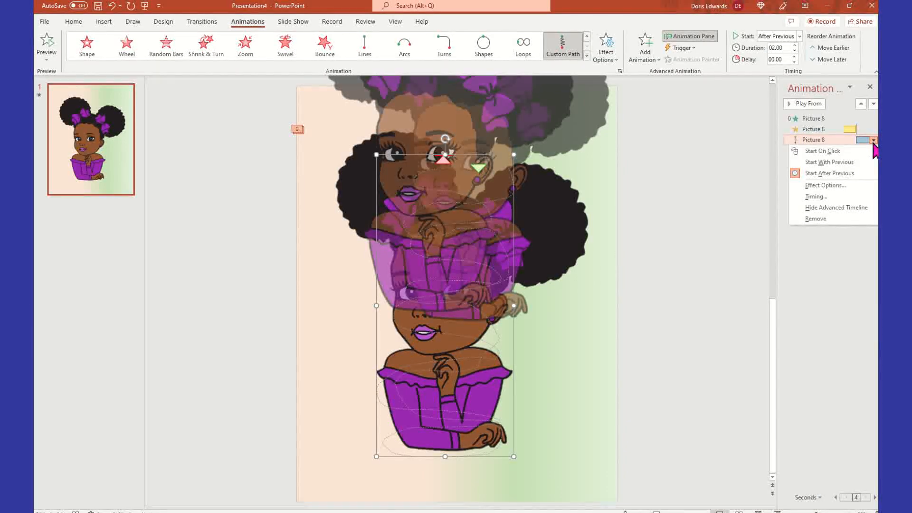
pyautogui.click(845, 215)
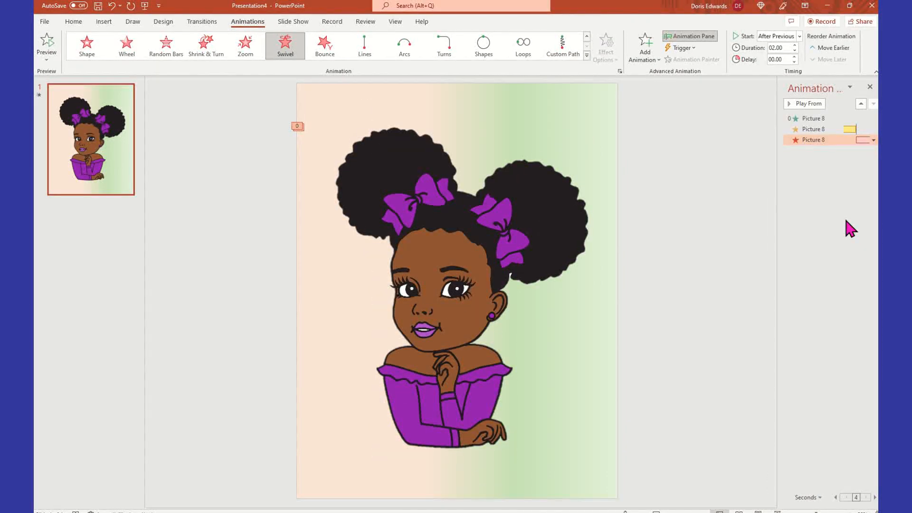
pyautogui.click(826, 118)
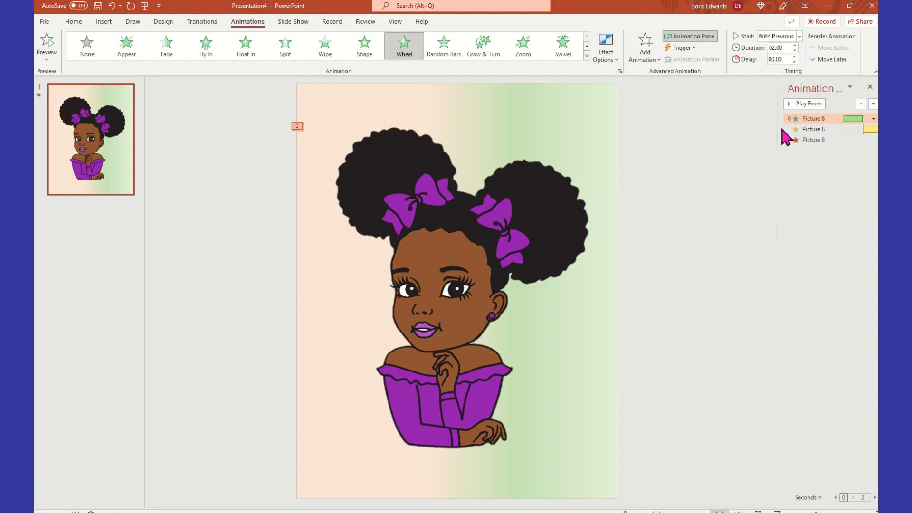
pyautogui.click(813, 103)
# Duplicate the slide and move the picture straight down to the lower edge of the copy.
pyautogui.rightClick(115, 153)
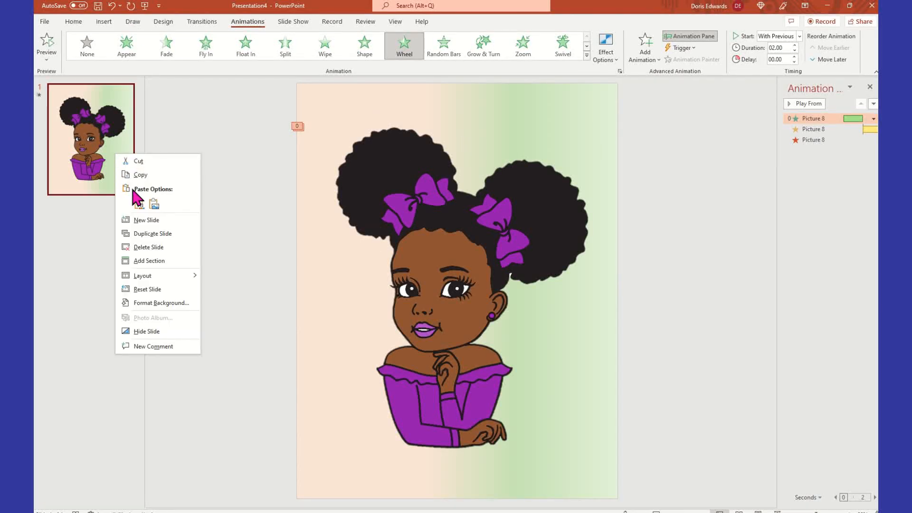
pyautogui.click(161, 234)
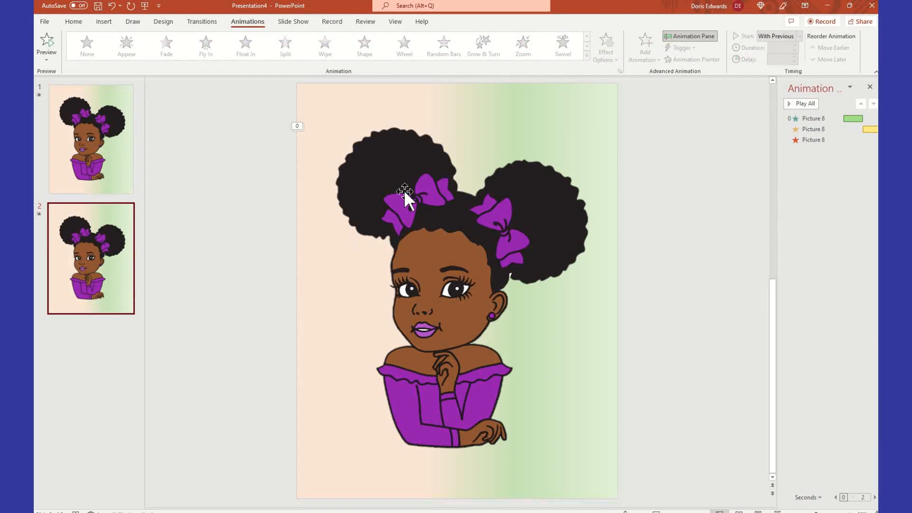
pyautogui.click(415, 199)
pyautogui.moveTo(415, 199); pyautogui.dragTo(415, 243)
pyautogui.click(275, 167)
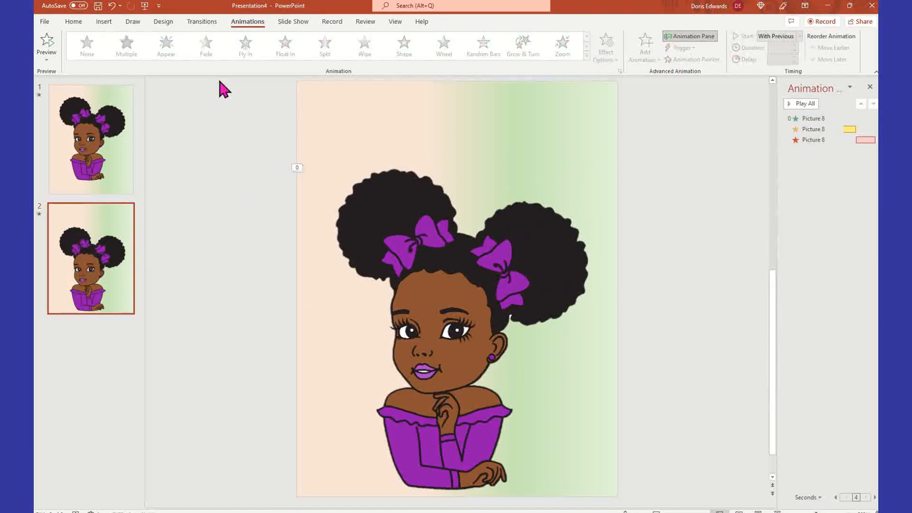
# Insert a text box reading HELLO across the slide above the picture.
pyautogui.click(103, 22)
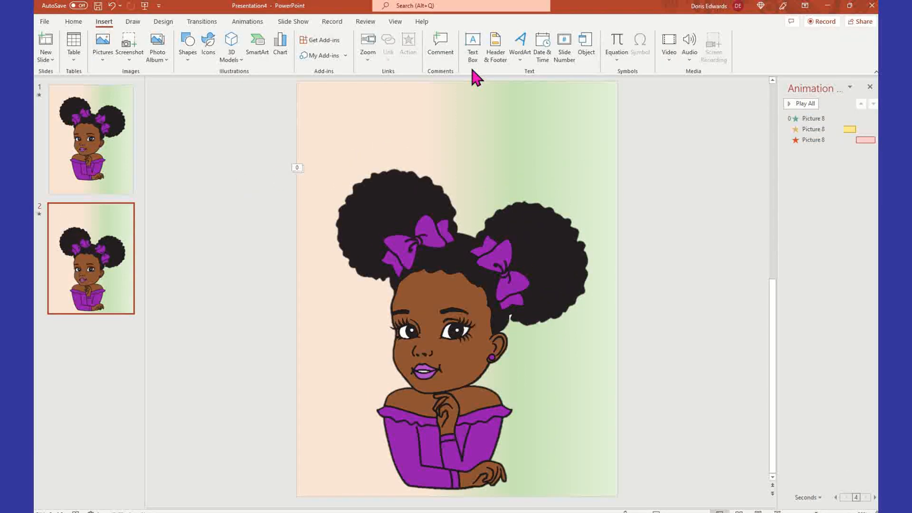
pyautogui.moveTo(330, 99)
pyautogui.mouseDown()
pyautogui.moveTo(482, 141)
pyautogui.moveTo(607, 155)
pyautogui.mouseUp()
pyautogui.write('HELLO')
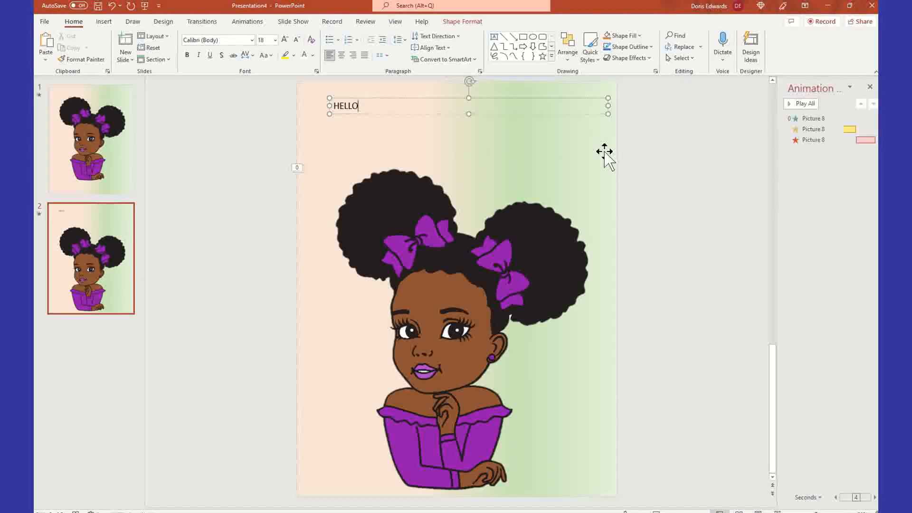
# Center the HELLO text and format it in the Adinda font at size 80.
pyautogui.moveTo(335, 108); pyautogui.dragTo(416, 113)
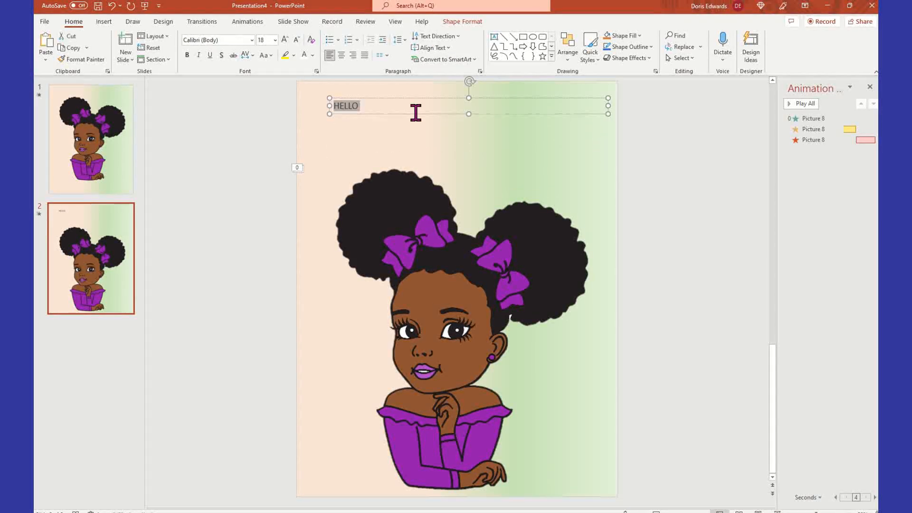
pyautogui.click(342, 56)
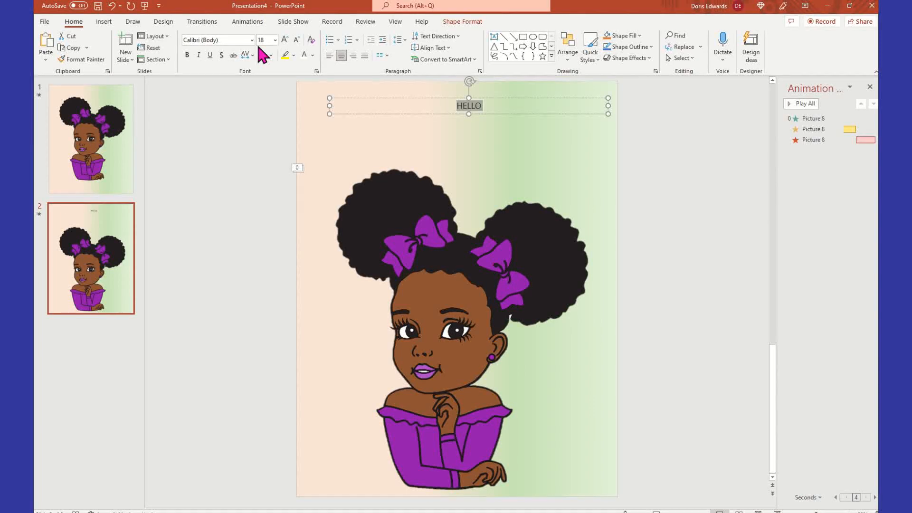
pyautogui.click(252, 40)
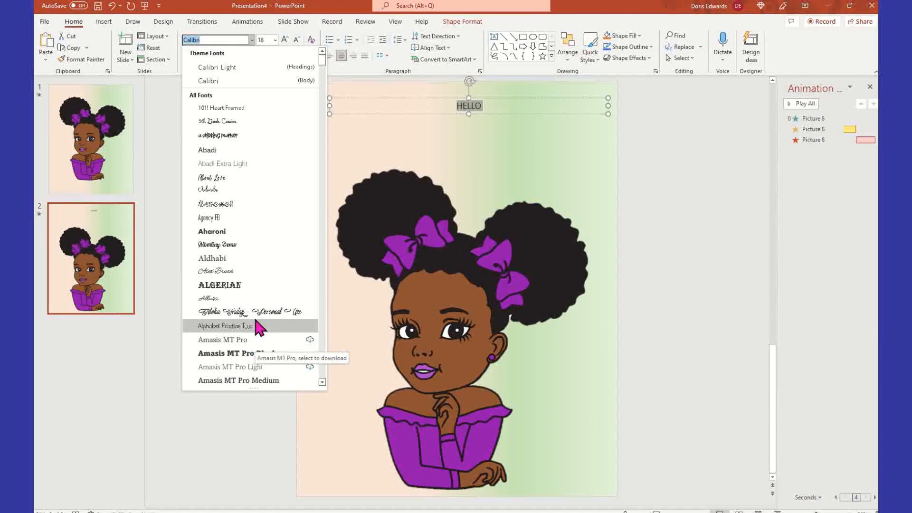
pyautogui.click(265, 190)
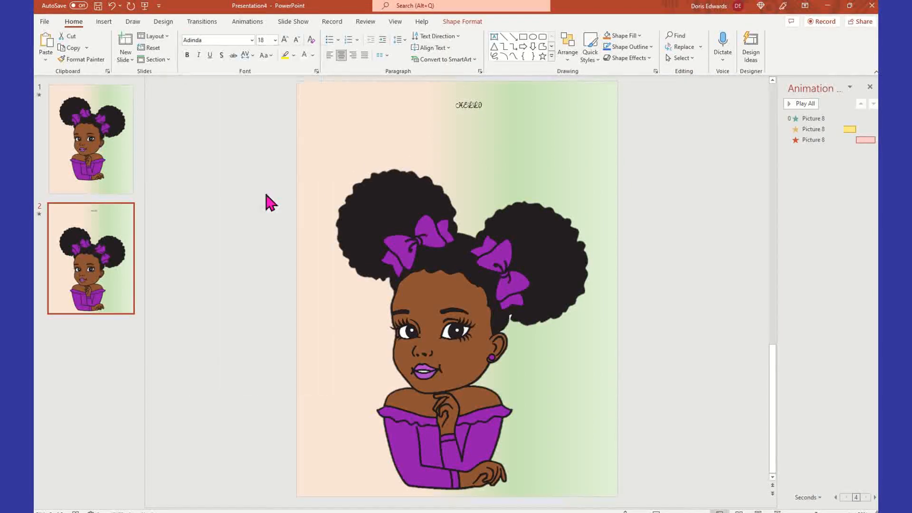
pyautogui.click(276, 40)
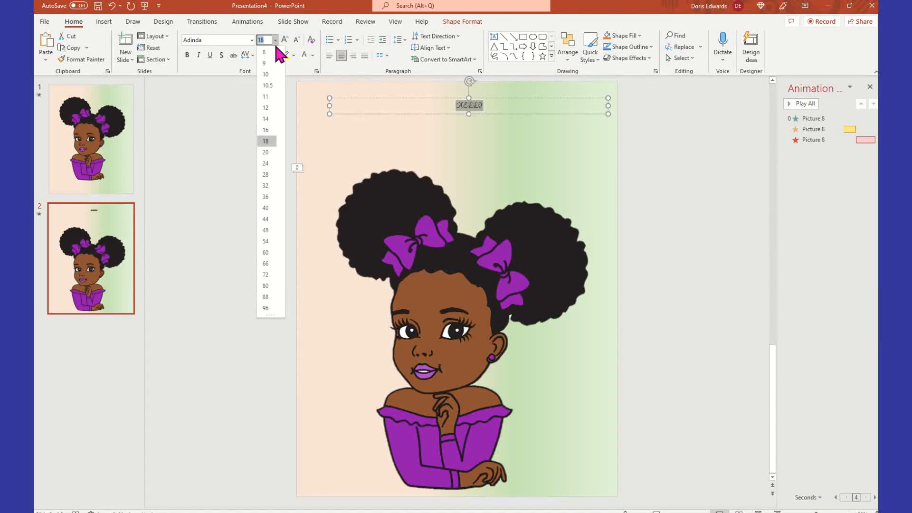
pyautogui.click(273, 286)
pyautogui.click(693, 172)
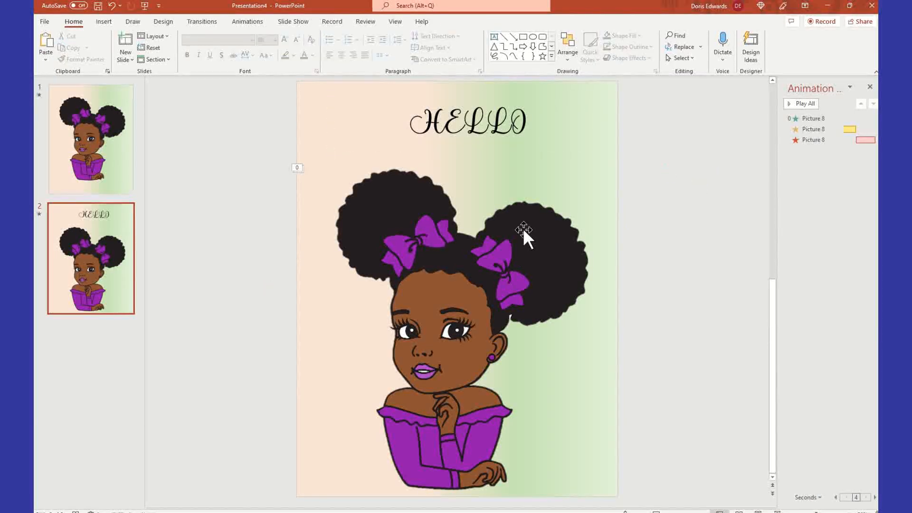
# Apply a Wipe entrance animation to the HELLO text box with the direction From Left.
pyautogui.click(523, 230)
pyautogui.click(489, 120)
pyautogui.click(522, 99)
pyautogui.click(250, 23)
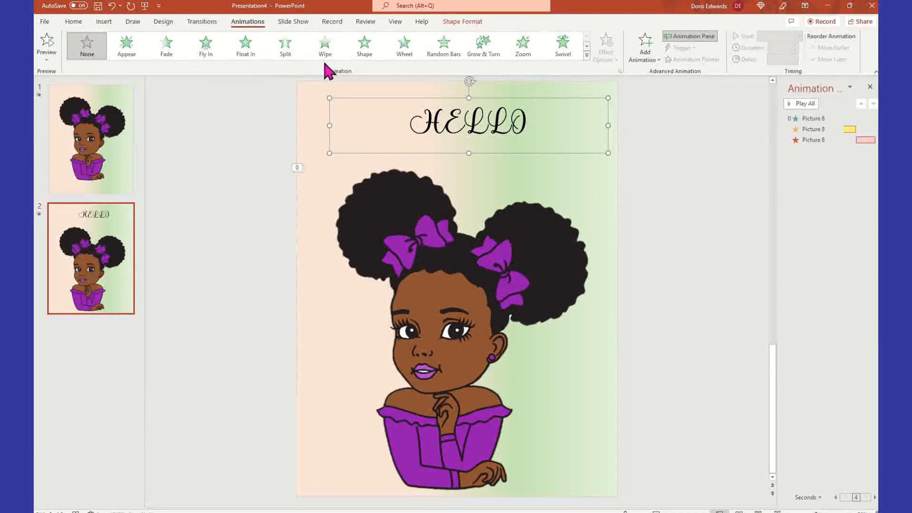
pyautogui.click(326, 47)
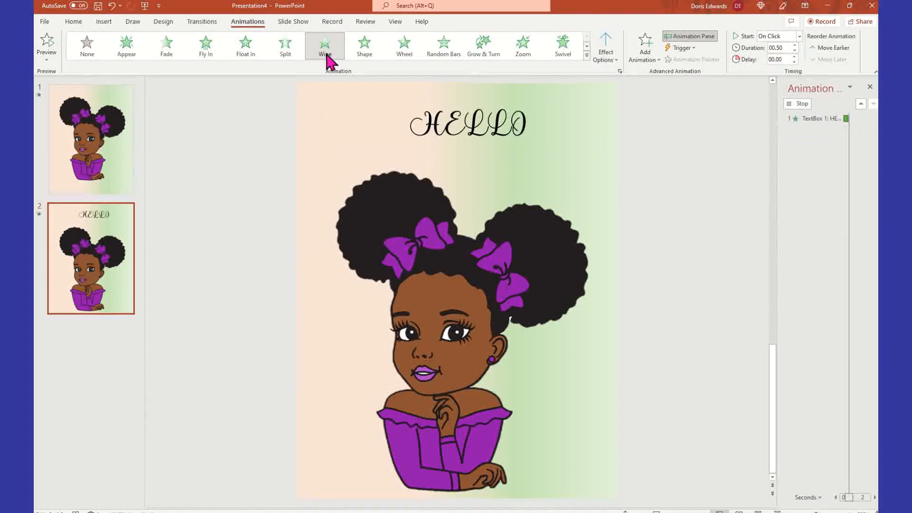
pyautogui.click(605, 52)
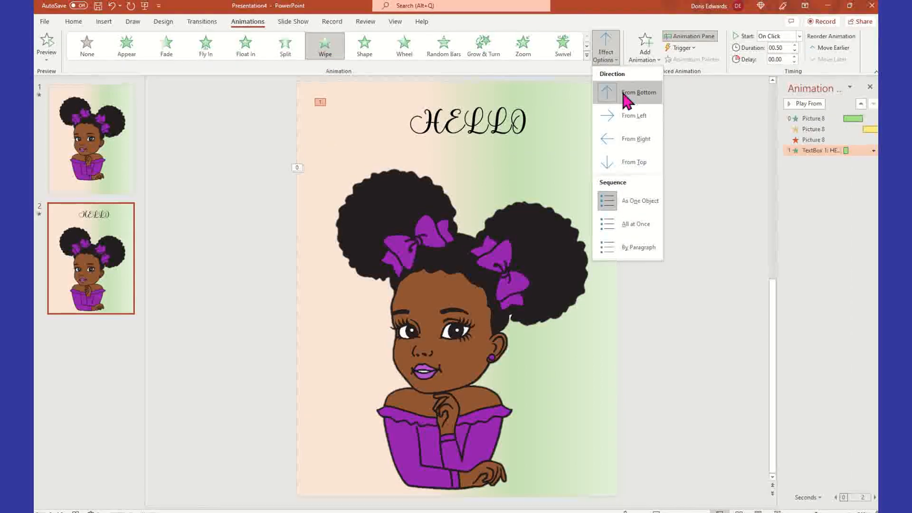
pyautogui.click(625, 120)
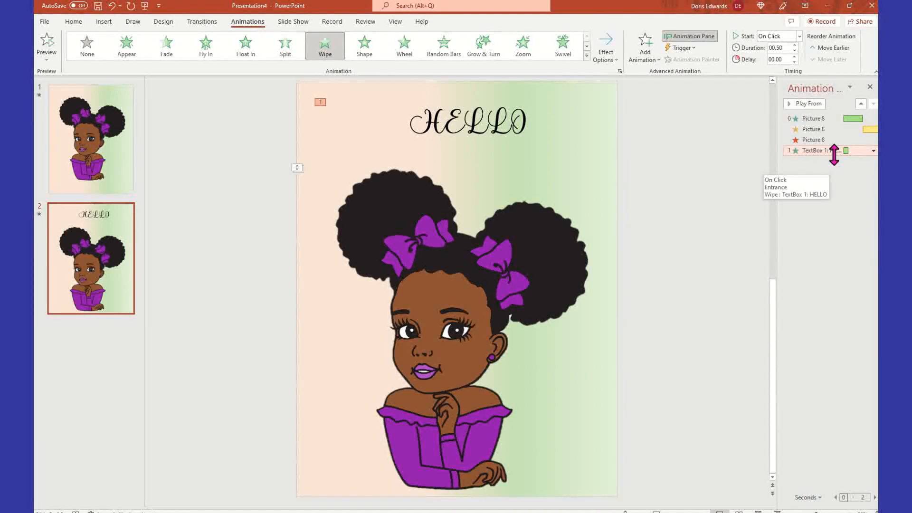
# Move the HELLO text box's Wipe effect to the start of the animation order and set it to Start With Previous.
pyautogui.click(861, 105)
pyautogui.click(862, 104)
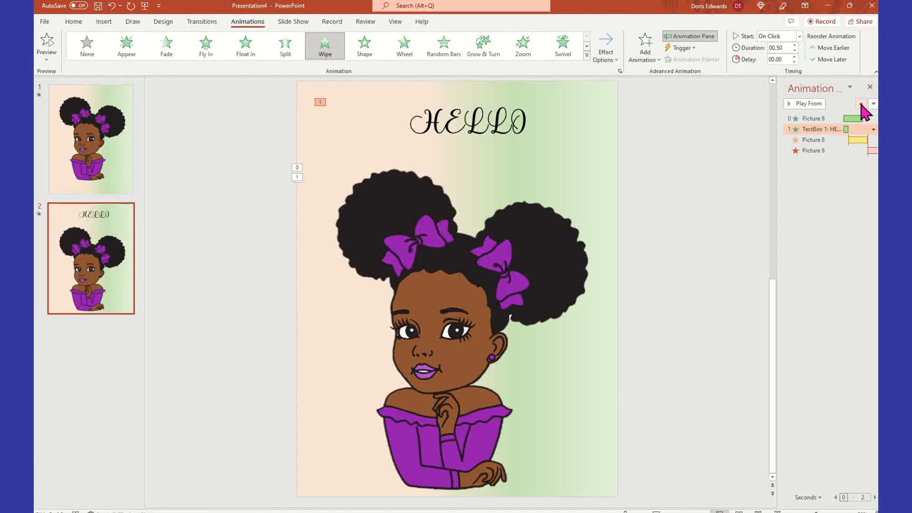
pyautogui.click(862, 105)
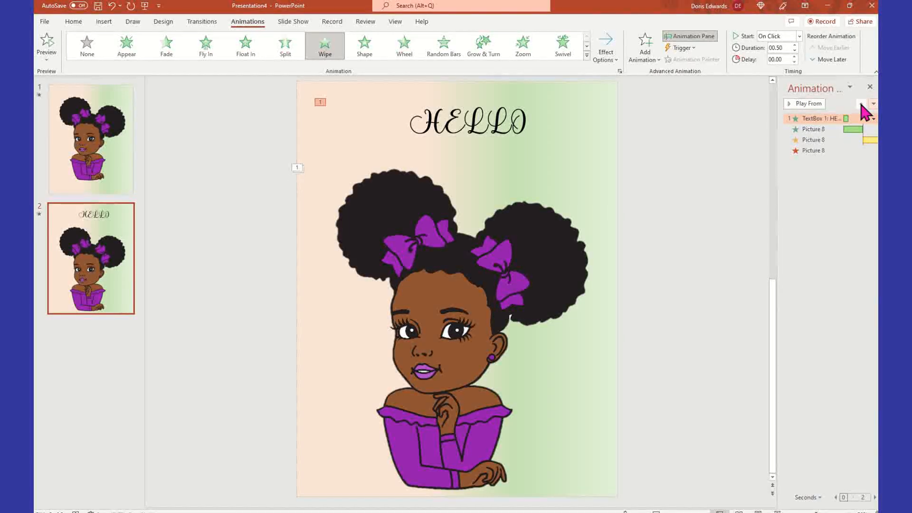
pyautogui.click(873, 119)
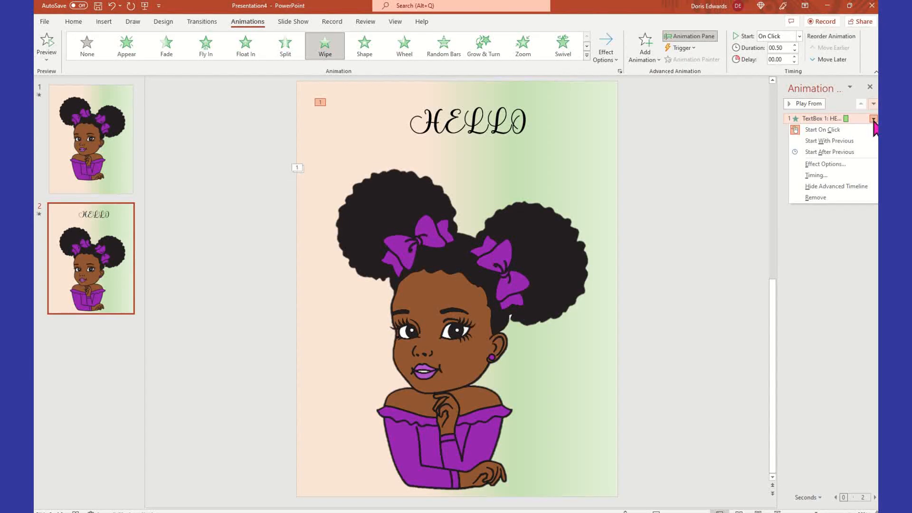
pyautogui.click(861, 141)
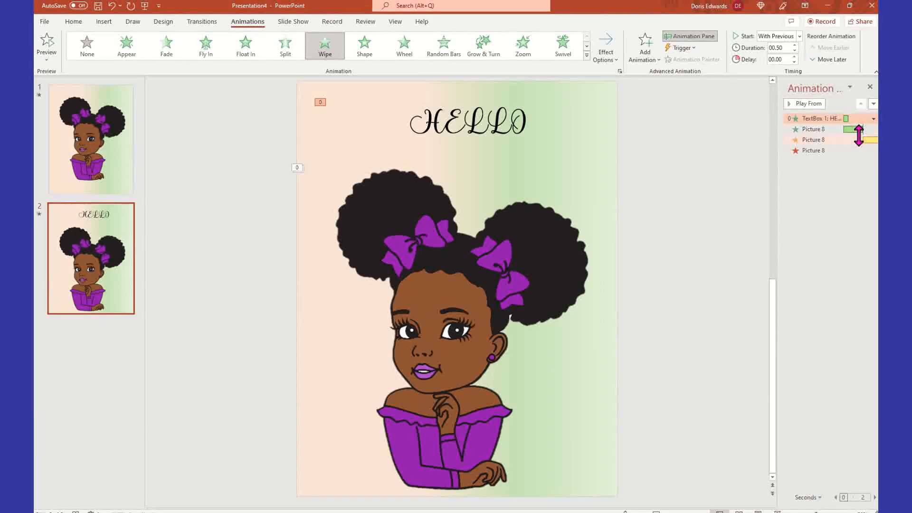
# Set the picture's Wheel effect to Start After Previous and check the Grow/Shrink effect's start option.
pyautogui.click(847, 128)
pyautogui.click(873, 129)
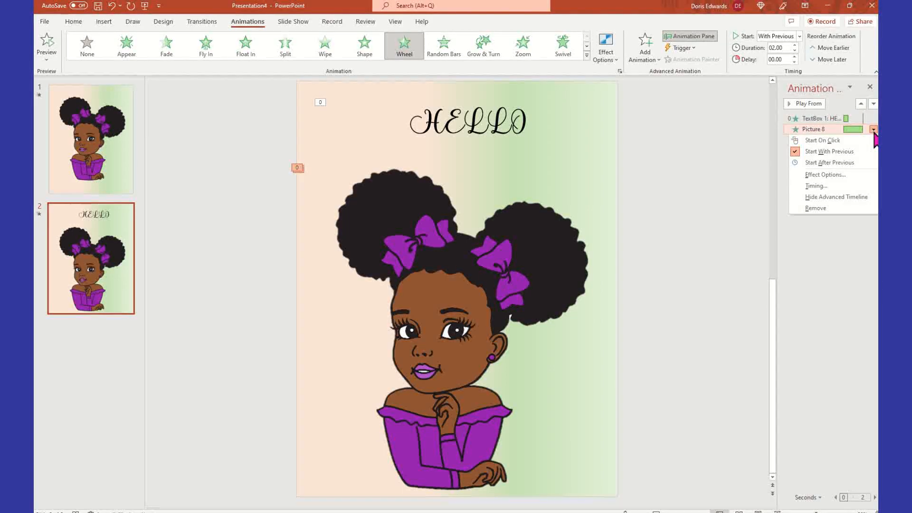
pyautogui.click(851, 163)
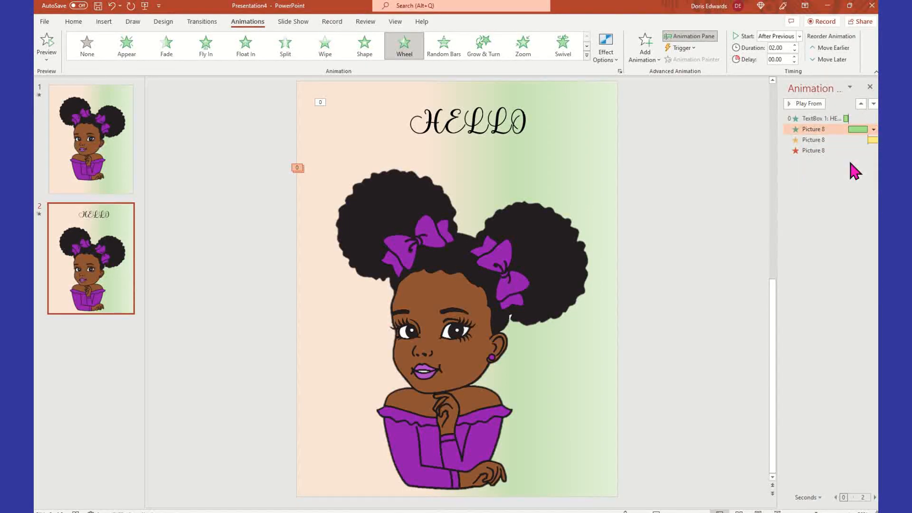
pyautogui.click(834, 139)
pyautogui.click(874, 141)
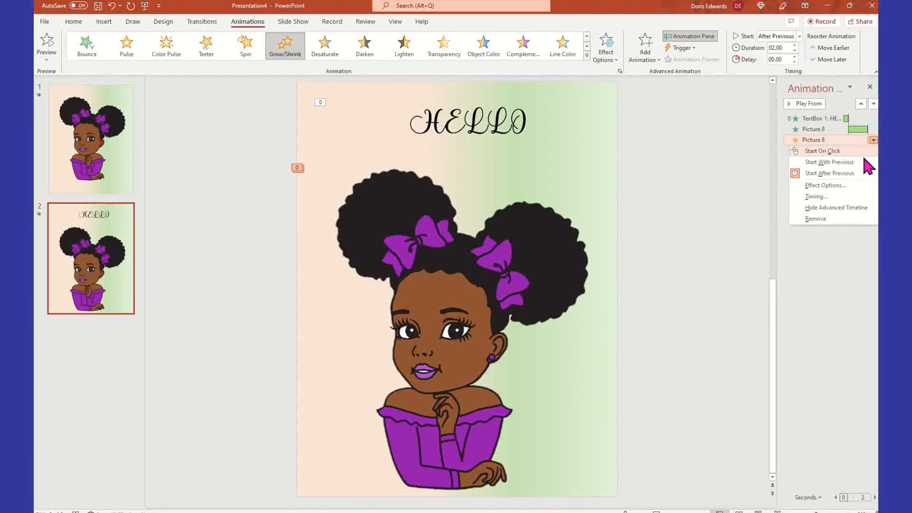
pyautogui.click(839, 260)
# Play the animation sequence from the HELLO Wipe effect and select the text box on the slide.
pyautogui.click(826, 119)
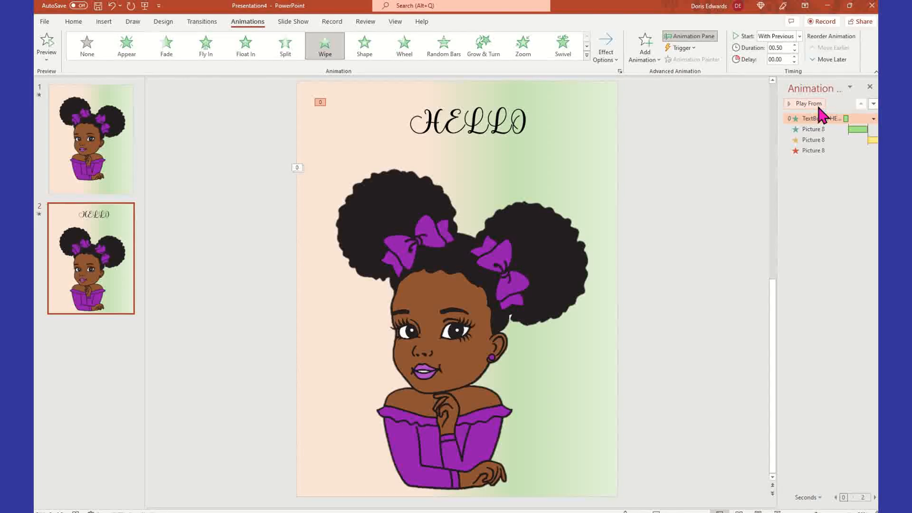
pyautogui.click(818, 105)
pyautogui.click(508, 102)
pyautogui.click(546, 98)
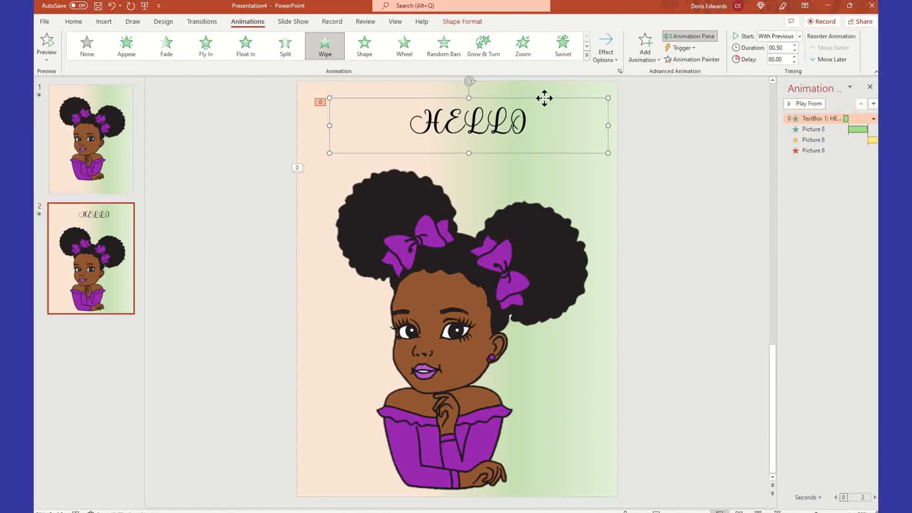
# Shift the HELLO text box slightly left on the slide and check the timing of the picture's Wheel and Grow/Shrink effects.
pyautogui.moveTo(547, 102); pyautogui.dragTo(526, 104)
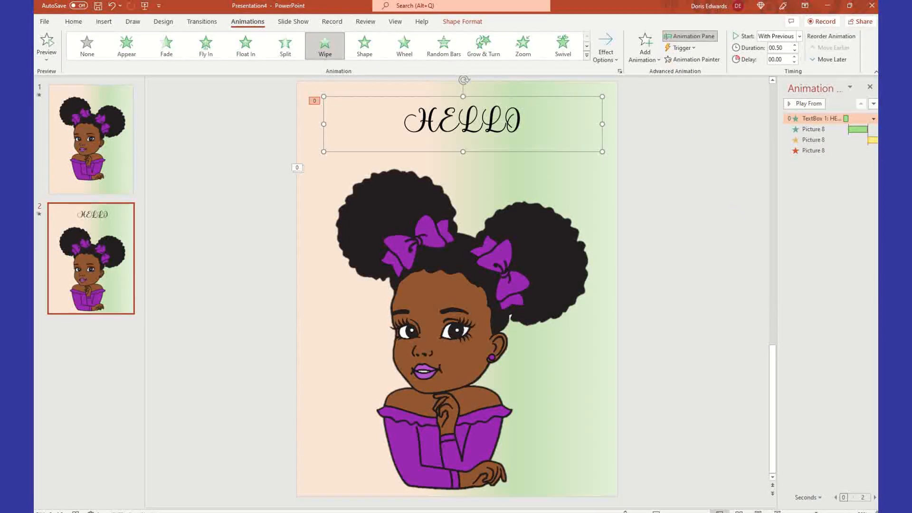
pyautogui.click(828, 129)
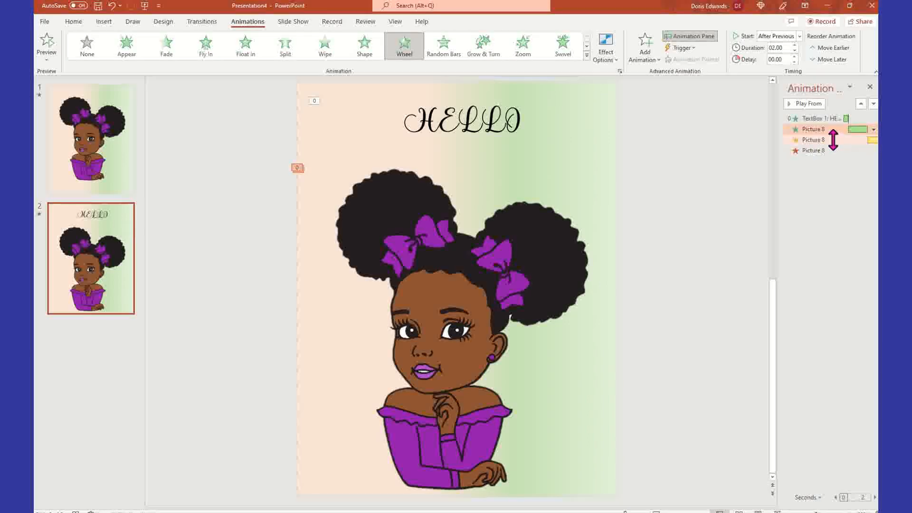
pyautogui.click(833, 140)
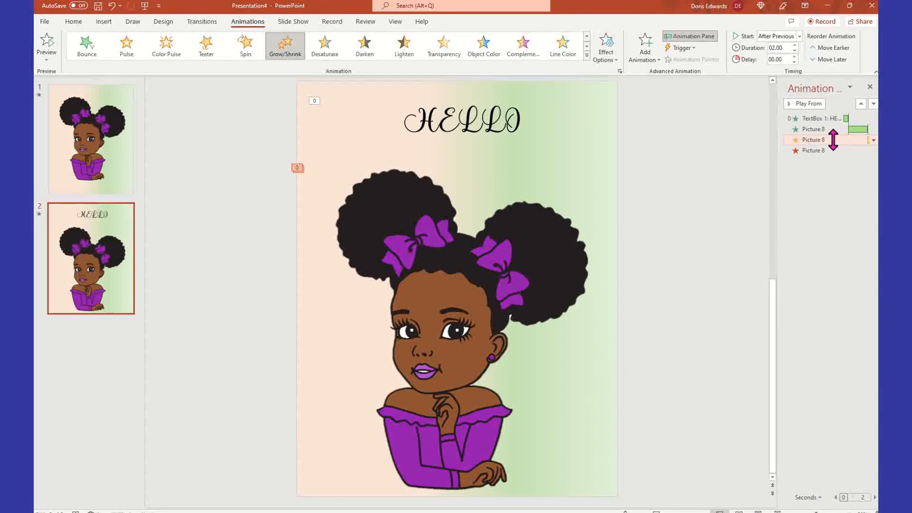
pyautogui.click(506, 128)
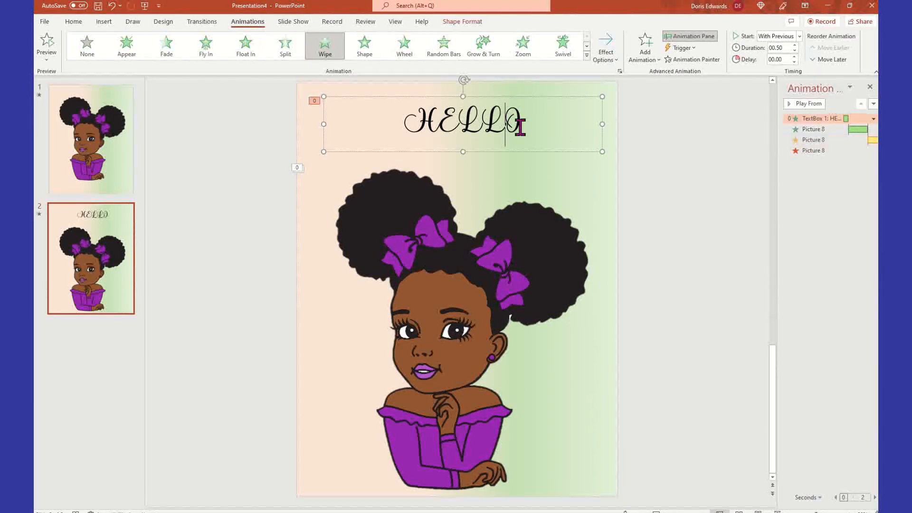
pyautogui.click(819, 140)
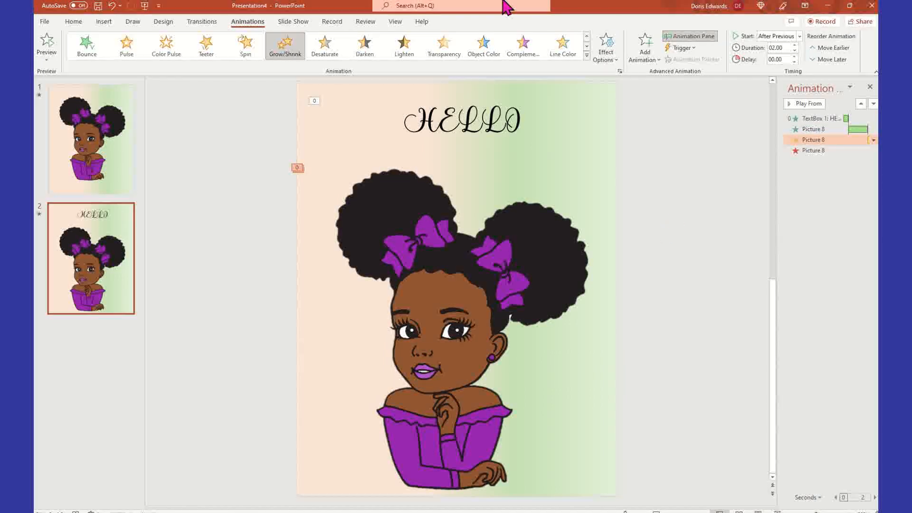
# Nudge the HELLO text box further left so it is centred above the picture.
pyautogui.click(493, 292)
pyautogui.click(466, 121)
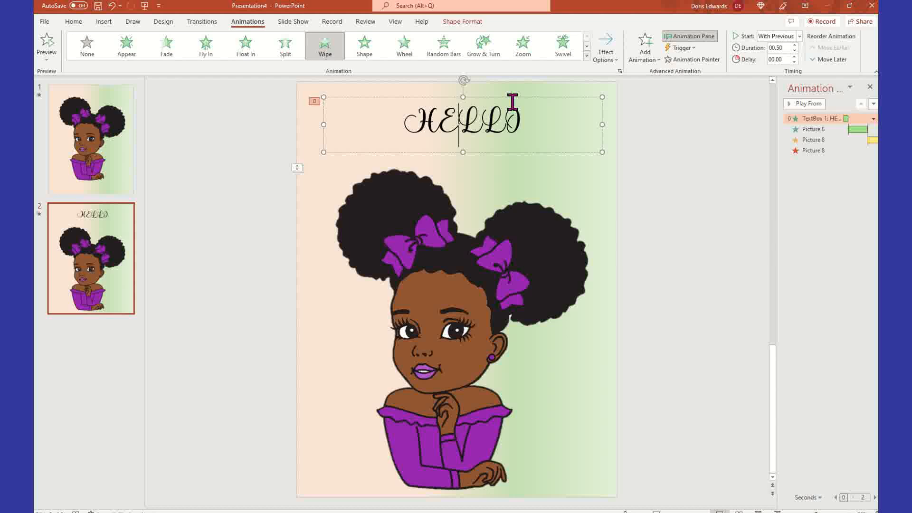
pyautogui.moveTo(514, 92); pyautogui.dragTo(507, 95)
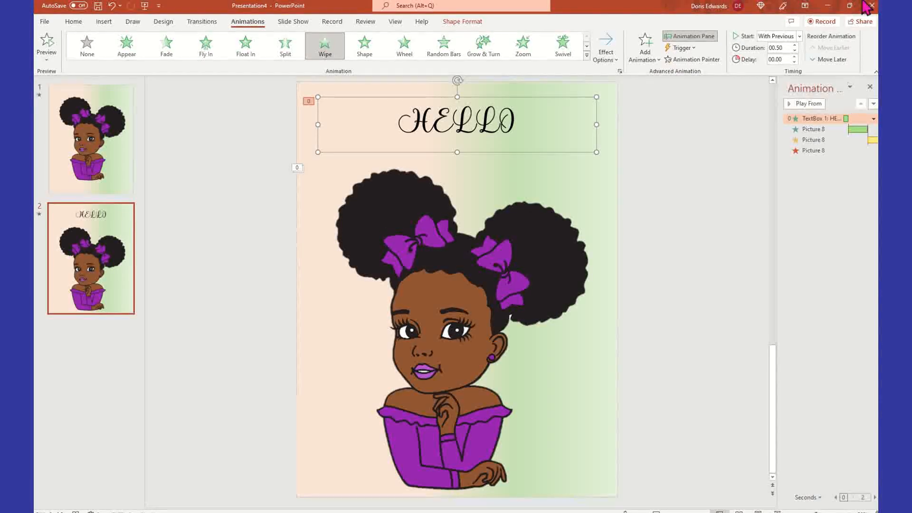
# Preview the second slide's animations, starting from the HELLO text box's Wipe effect.
pyautogui.click(503, 284)
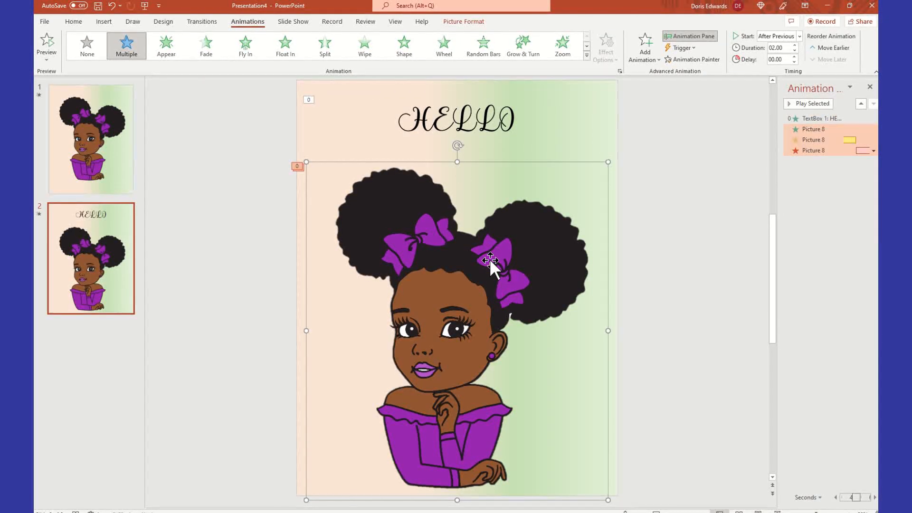
pyautogui.click(216, 231)
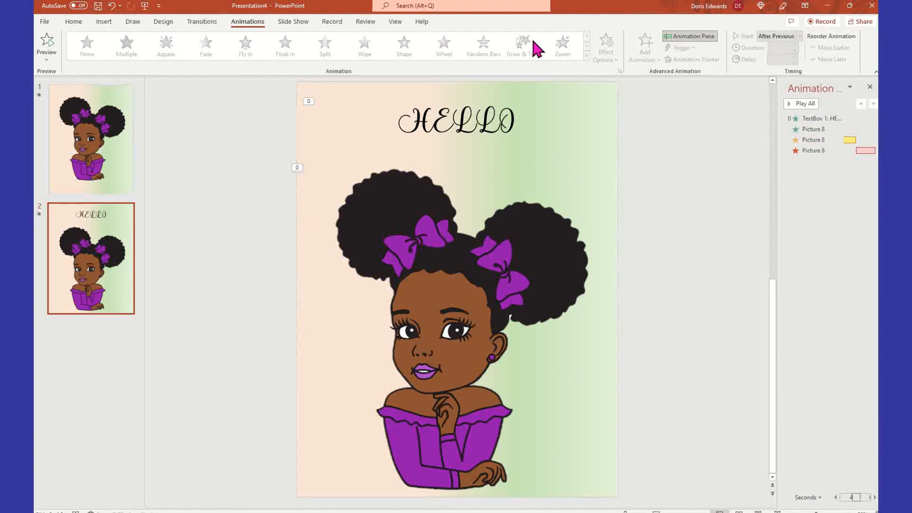
pyautogui.click(834, 120)
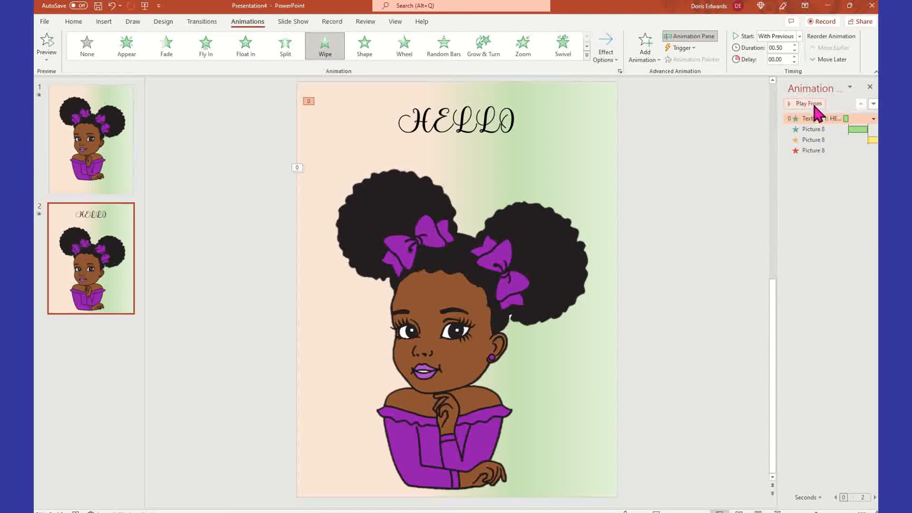
pyautogui.click(820, 106)
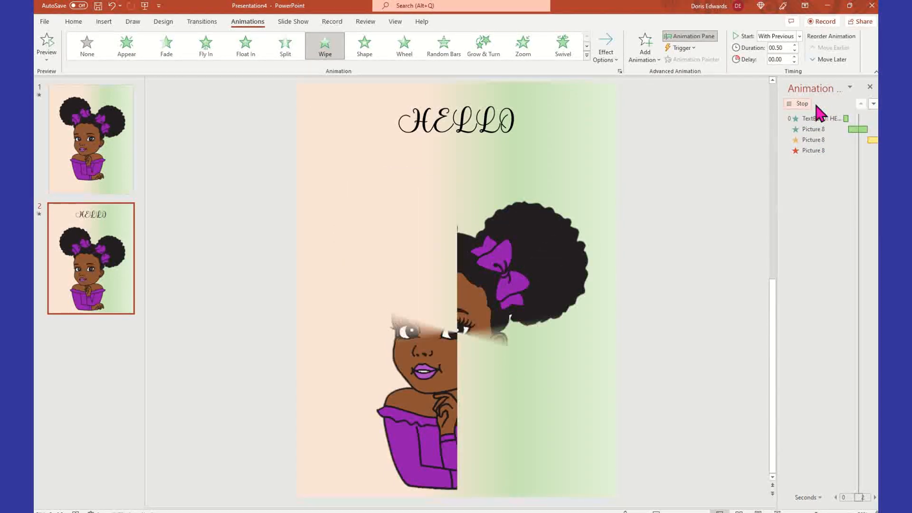